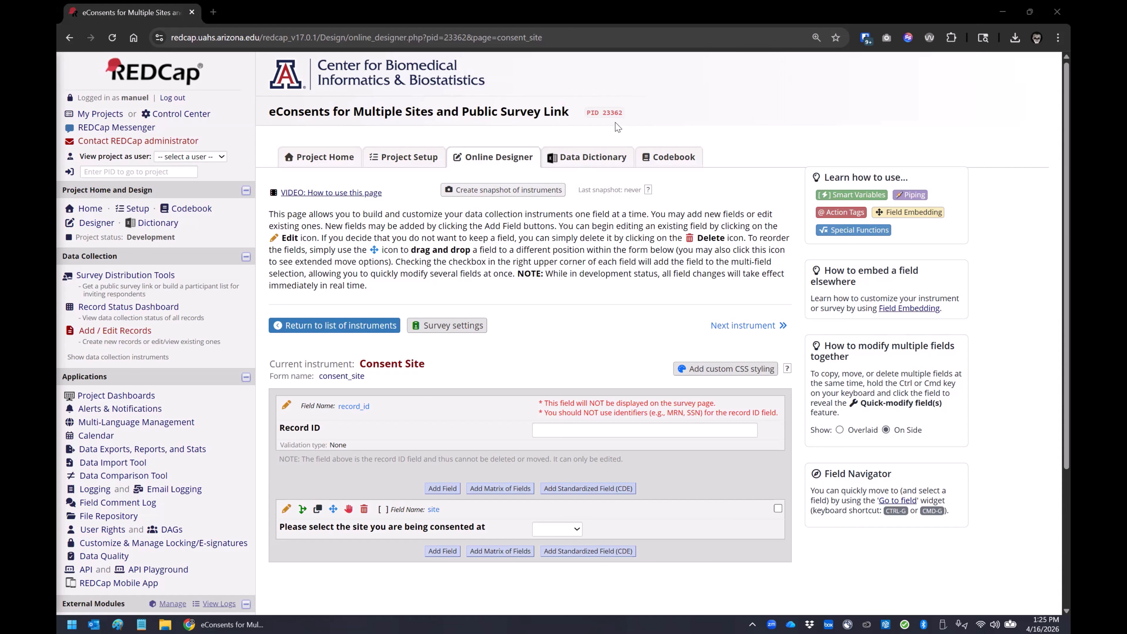
# Step: Examine the answer choices of the site selection field in the Consent Site instrument
pyautogui.scroll(-1, 535, 318)
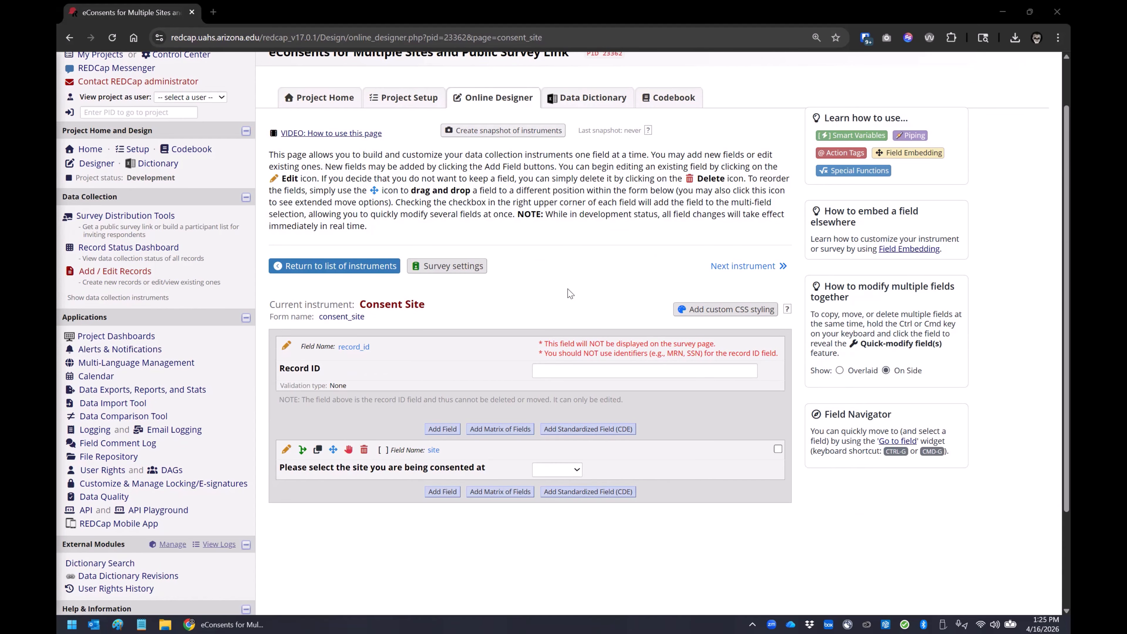
pyautogui.scroll(-3, 505, 453)
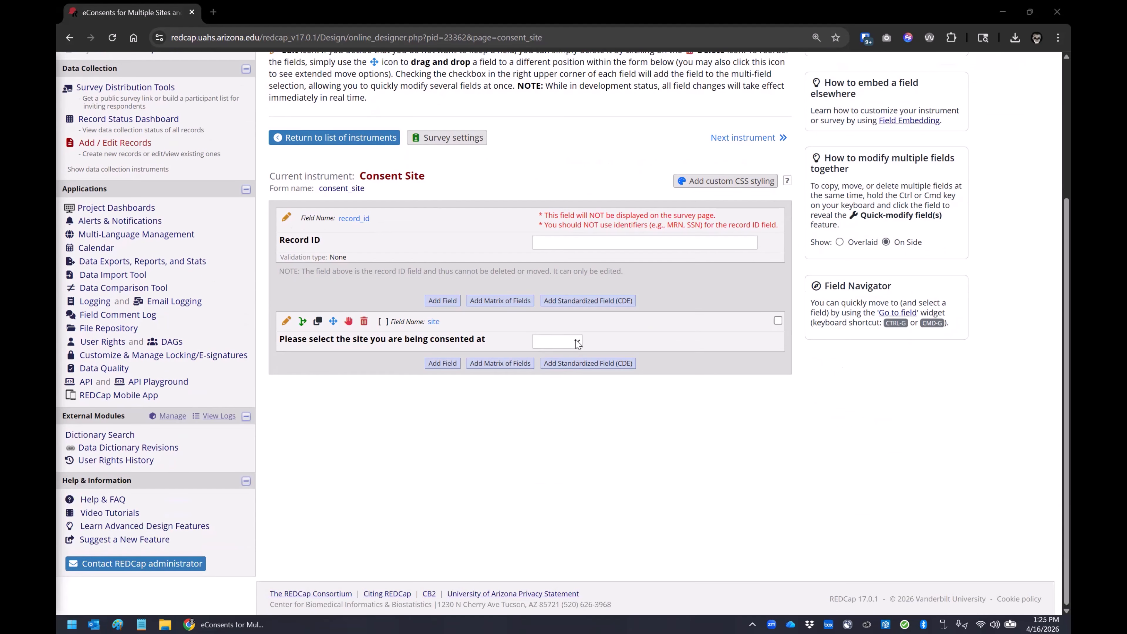
pyautogui.click(572, 342)
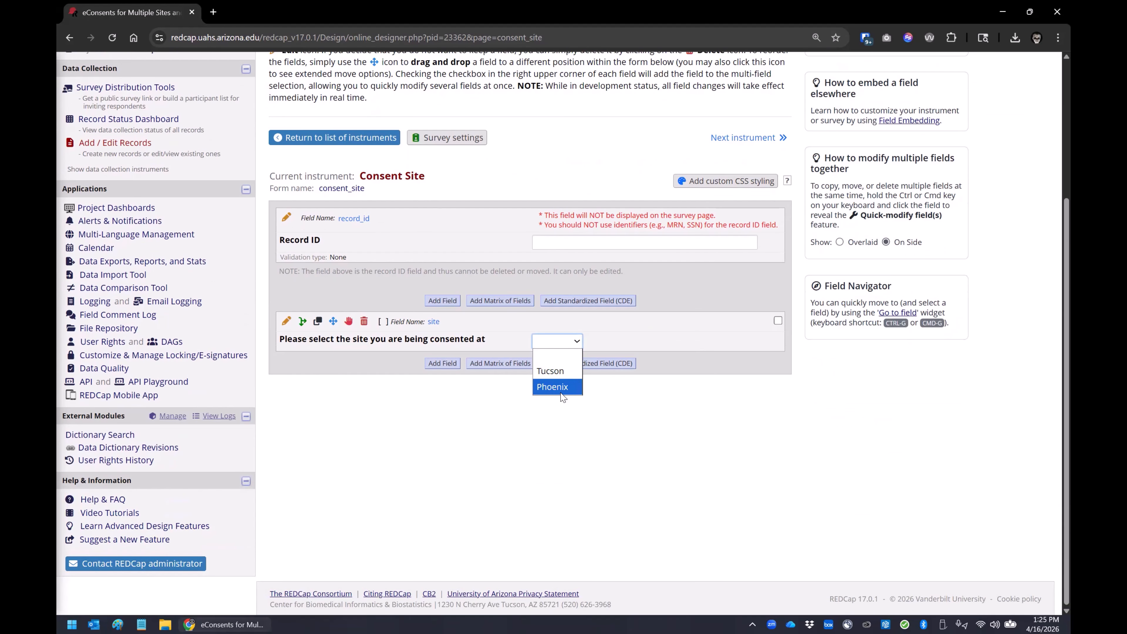
pyautogui.click(599, 404)
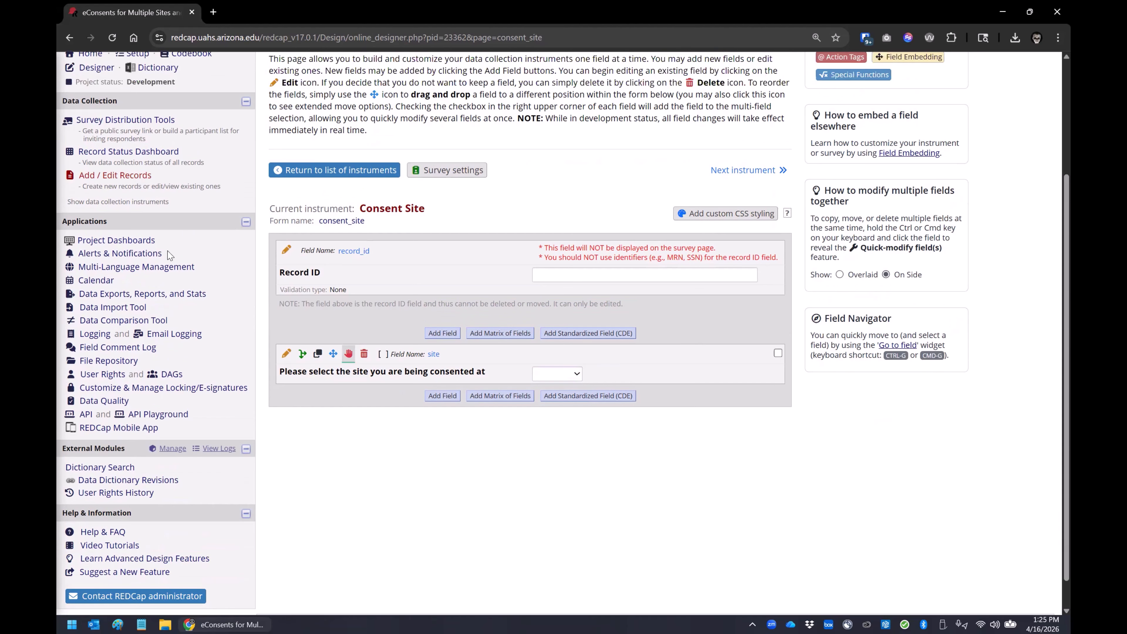
# Step: Return to the project's list of instruments and open its e-Consent settings
pyautogui.scroll(3, 371, 353)
pyautogui.click(90, 157)
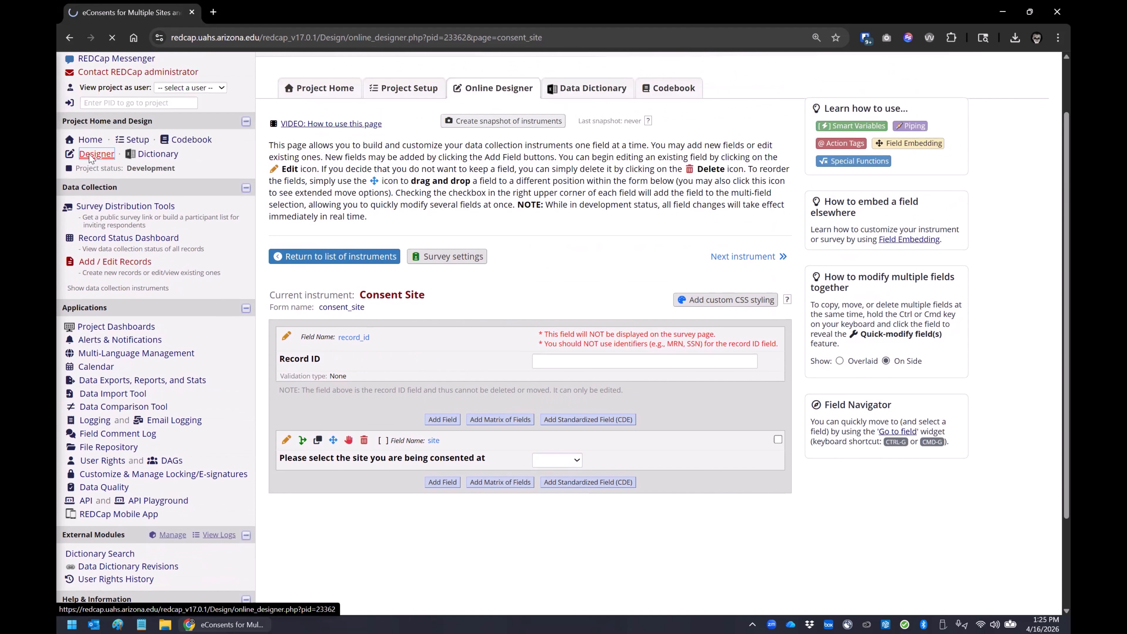
pyautogui.scroll(-3, 313, 311)
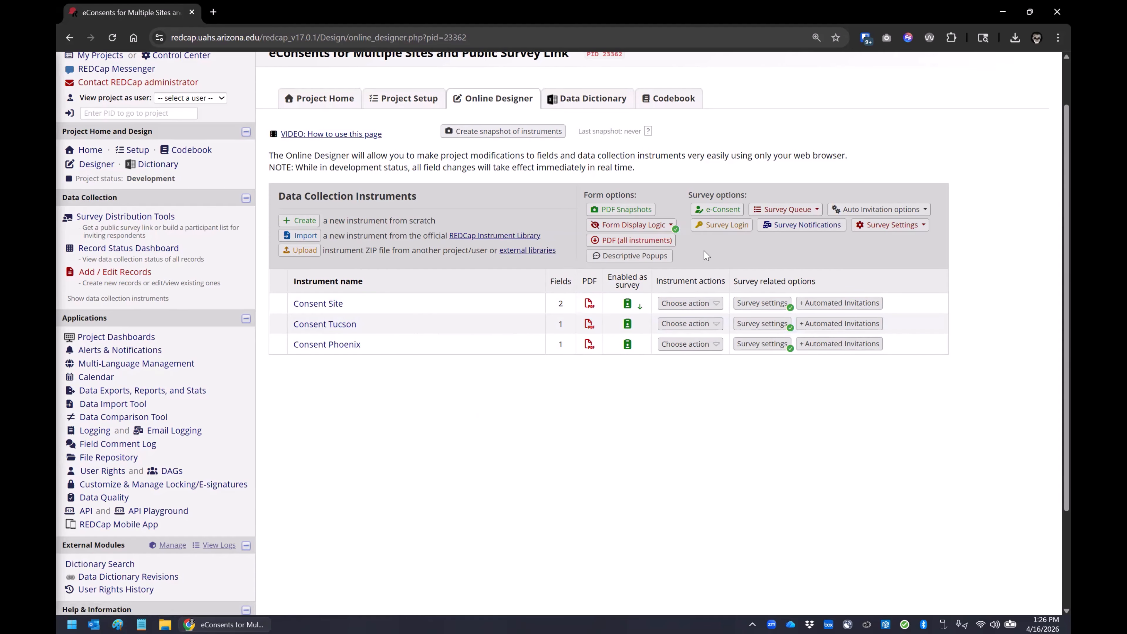
pyautogui.click(709, 211)
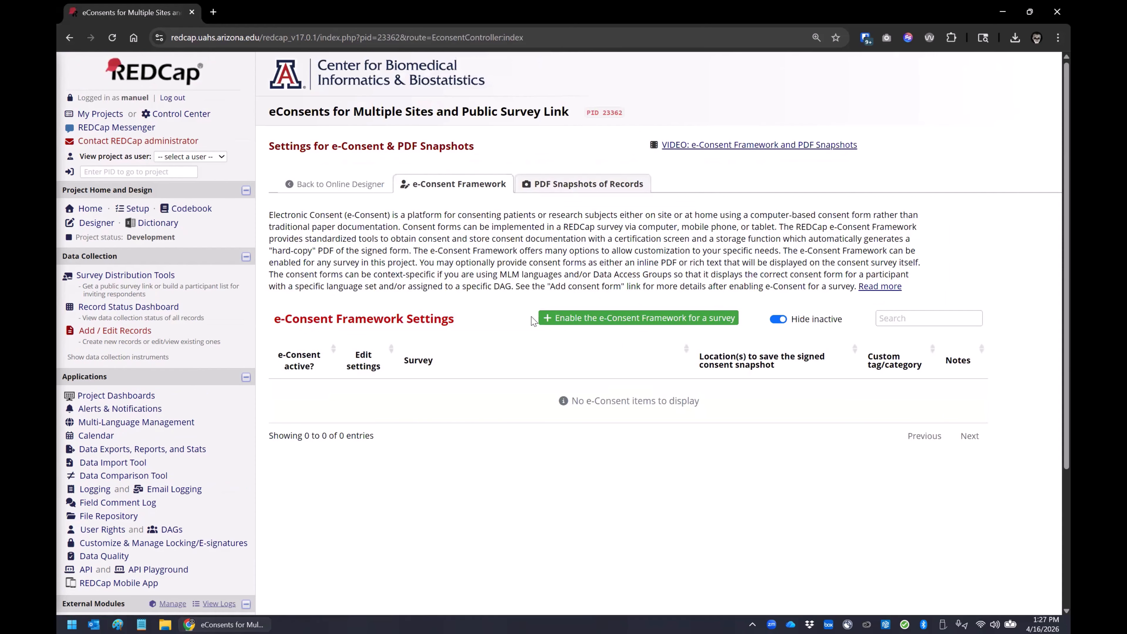
# Step: Enable the e-Consent Framework for the "Consent Tucson" survey and save it with the default settings
pyautogui.click(585, 319)
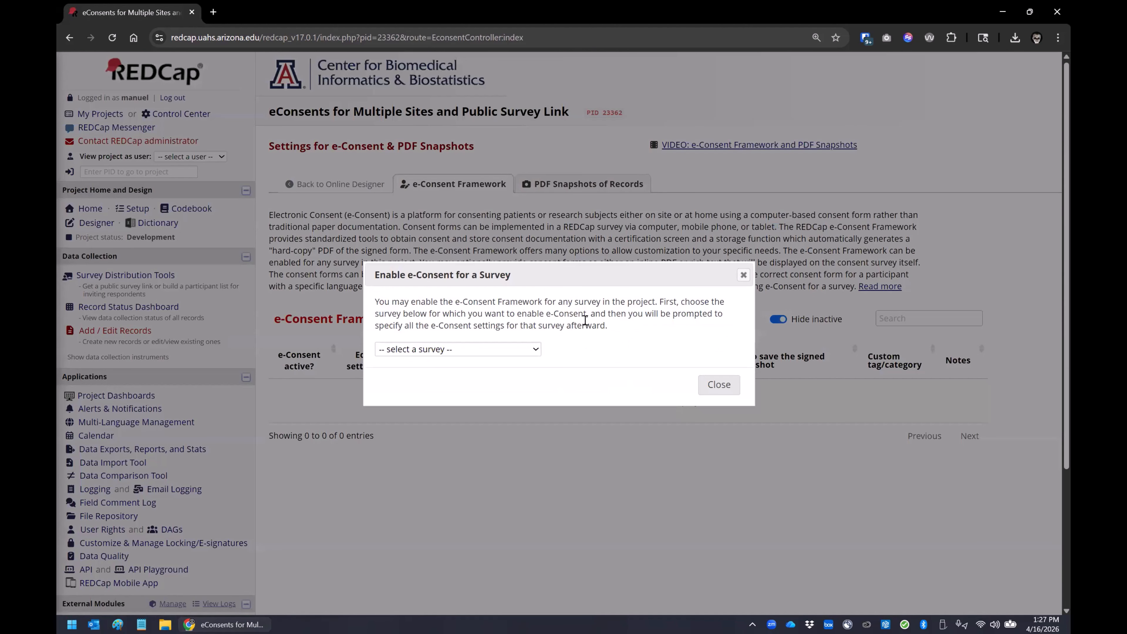
pyautogui.click(489, 350)
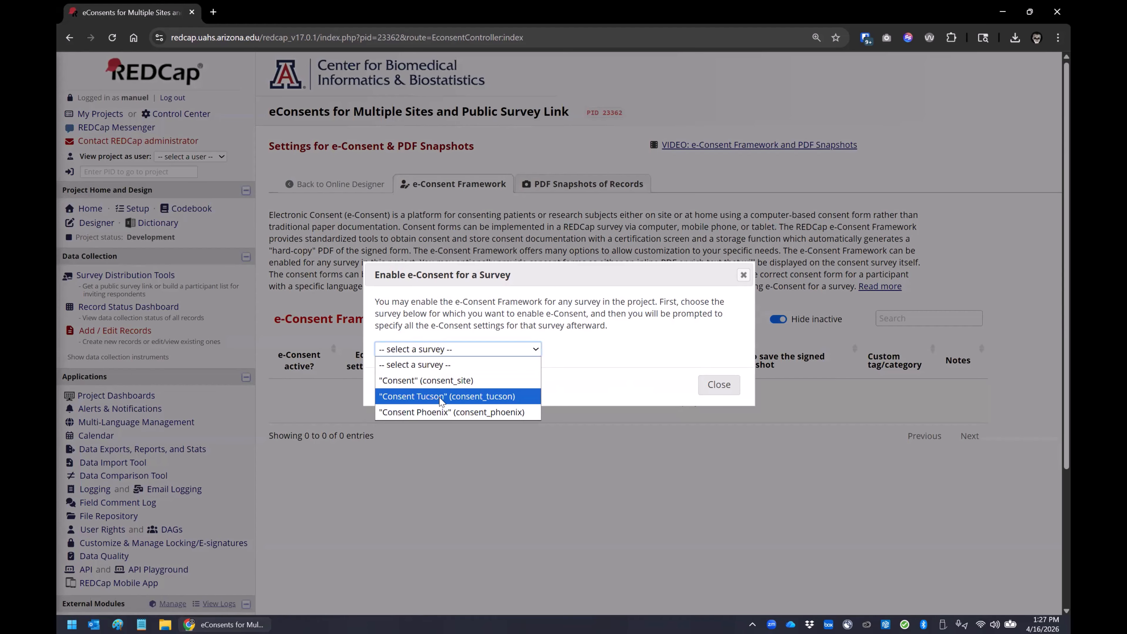
pyautogui.click(441, 397)
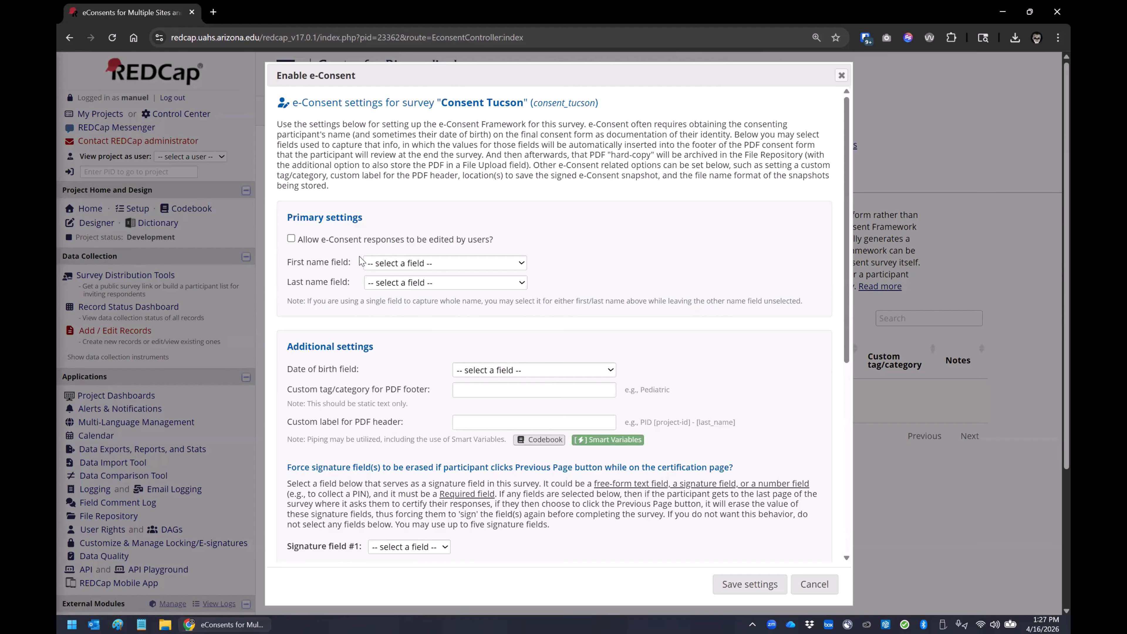
pyautogui.scroll(-1, 361, 262)
pyautogui.scroll(-5, 362, 262)
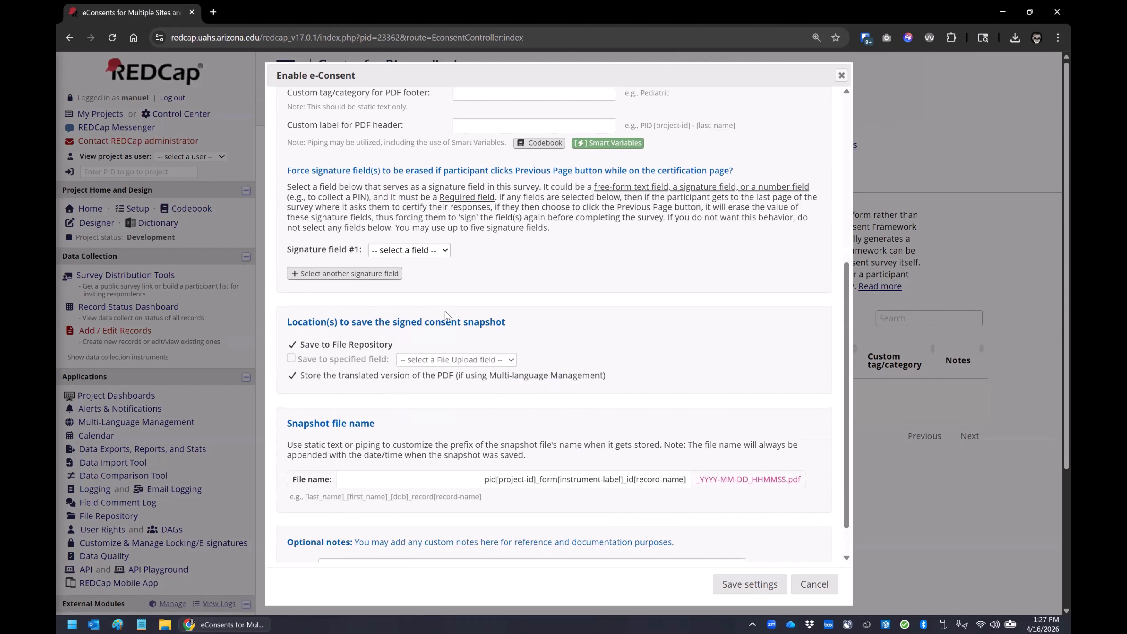
pyautogui.scroll(4, 445, 315)
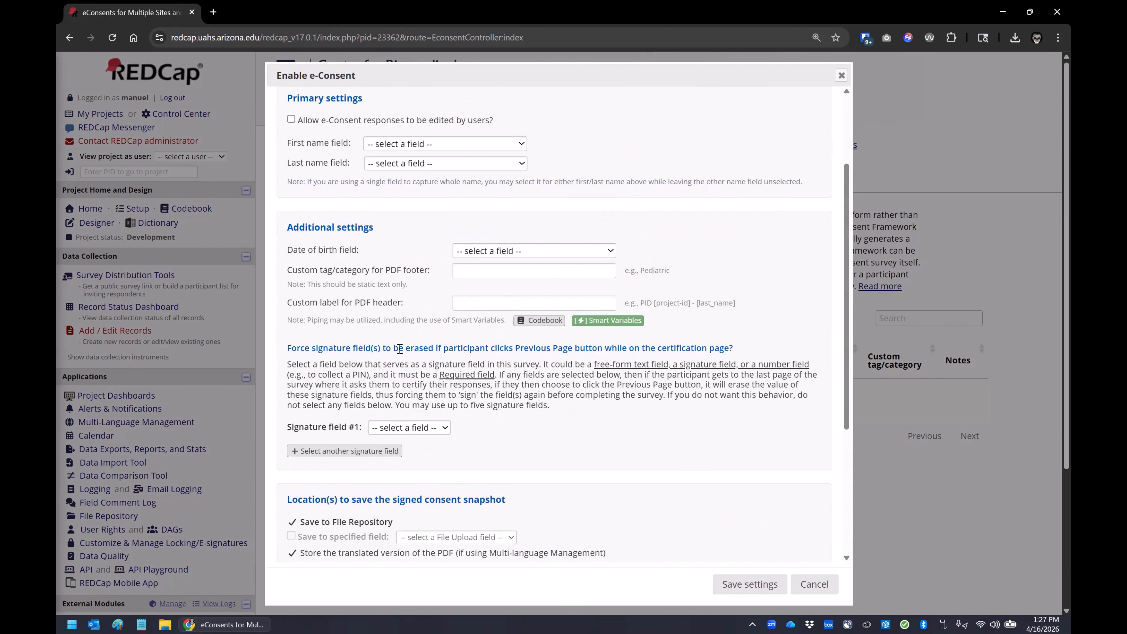
pyautogui.scroll(-3, 399, 348)
pyautogui.scroll(-2, 401, 365)
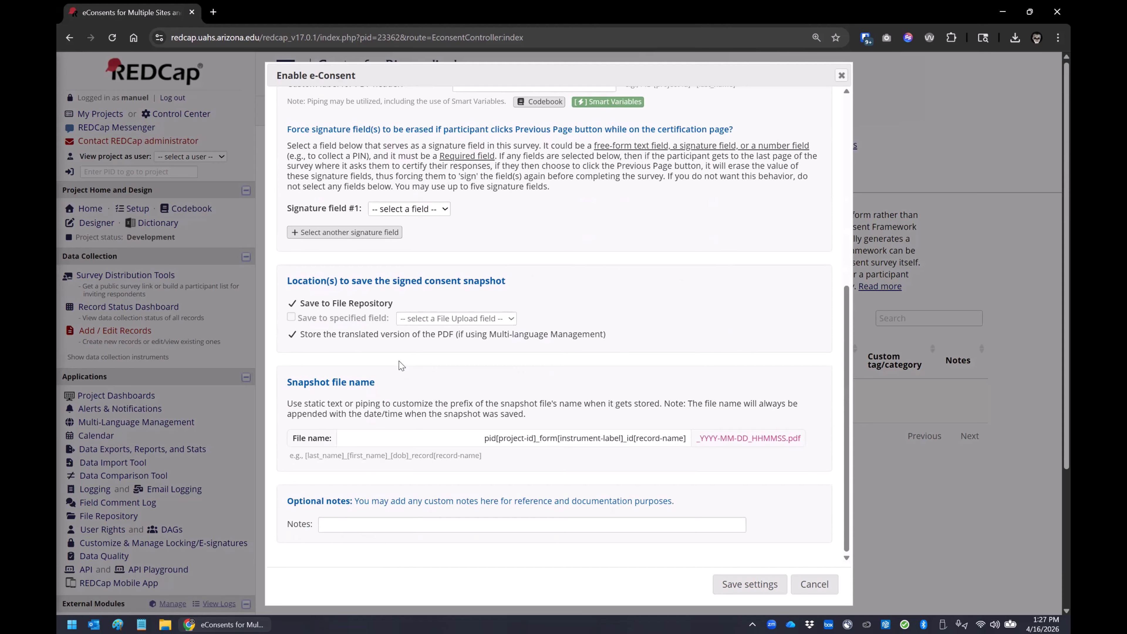
pyautogui.scroll(-3, 401, 365)
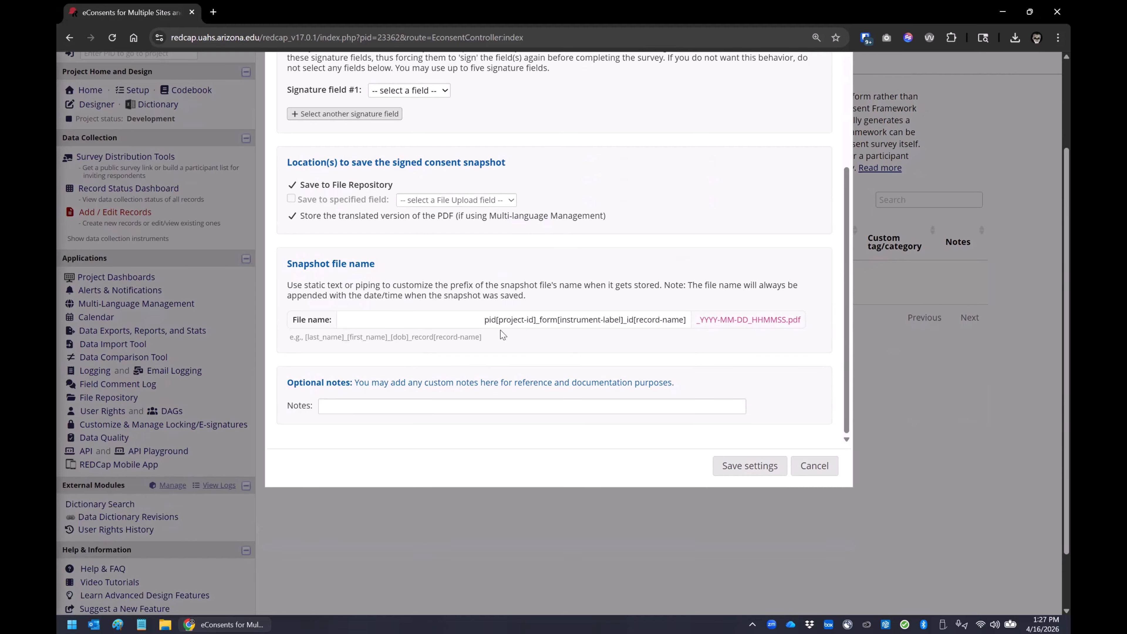
pyautogui.click(731, 466)
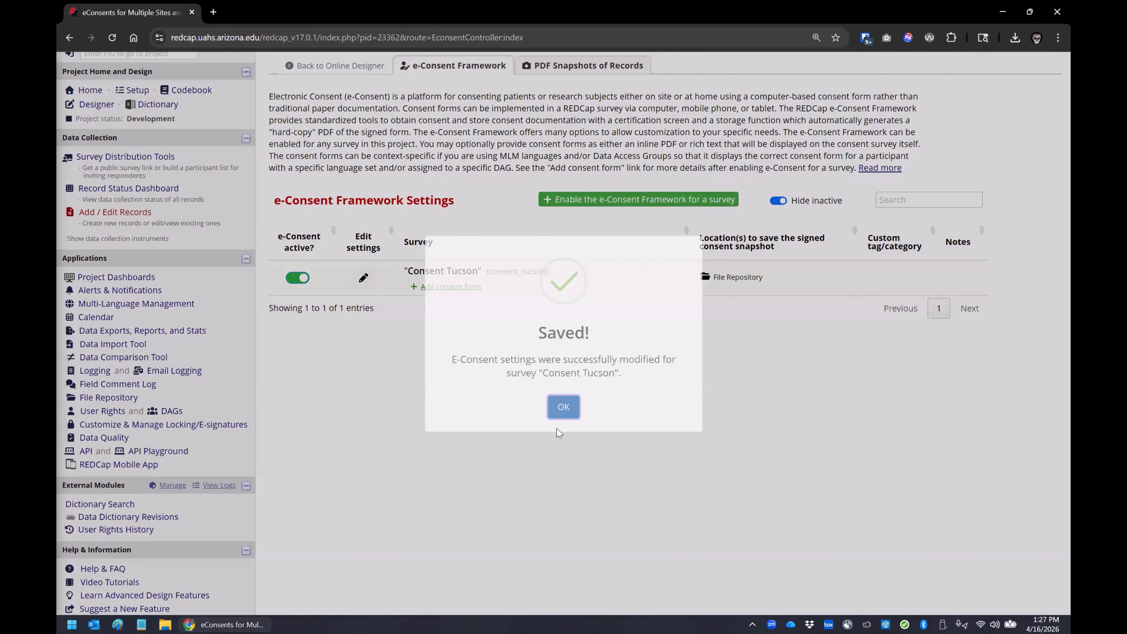
pyautogui.click(559, 425)
# Step: Start a consent form for Consent Tucson with version 1.0 and placement at the consent_tucson field
pyautogui.click(450, 286)
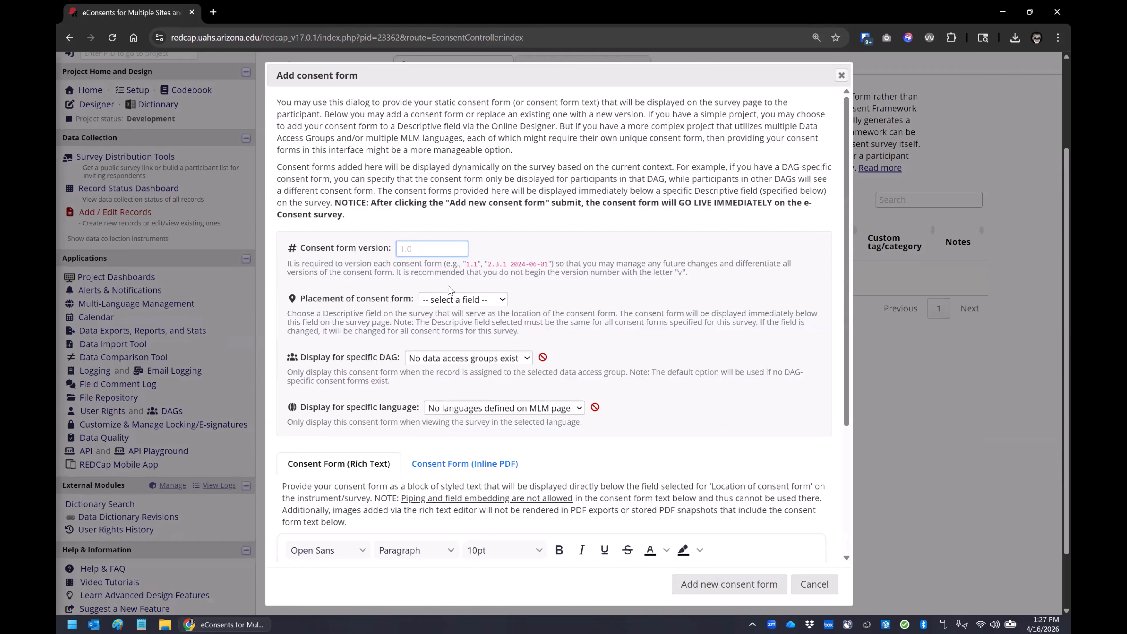
pyautogui.write('1.')
pyautogui.click(453, 300)
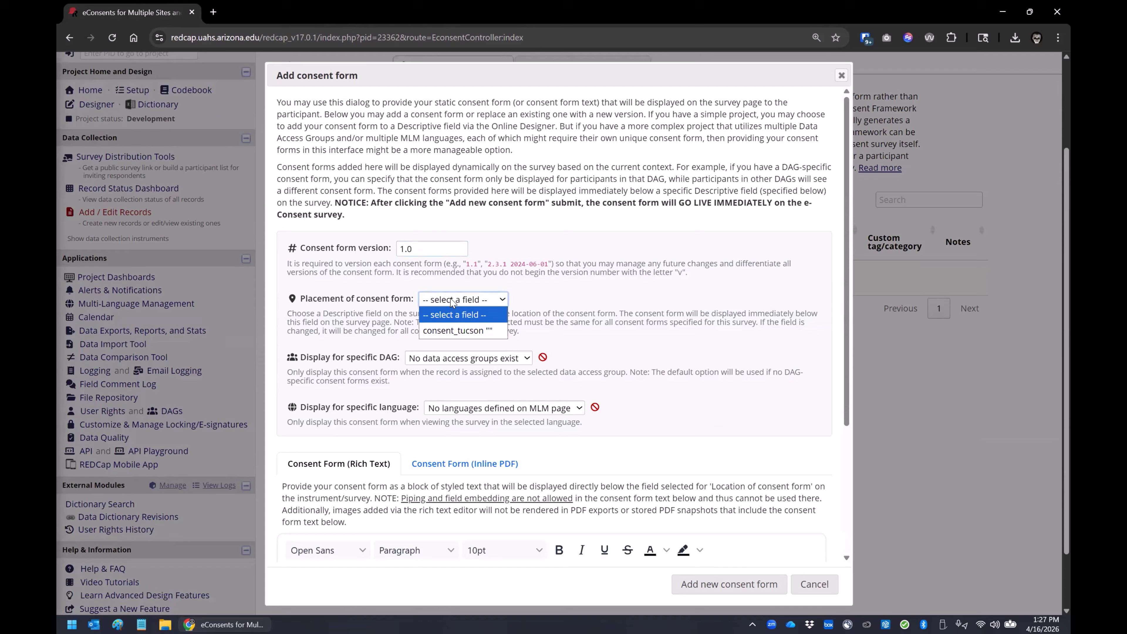
pyautogui.click(461, 331)
# Step: Attach "Consent - Tucson.pdf" from the Desktop as the inline PDF and add the new consent form
pyautogui.scroll(-3, 466, 326)
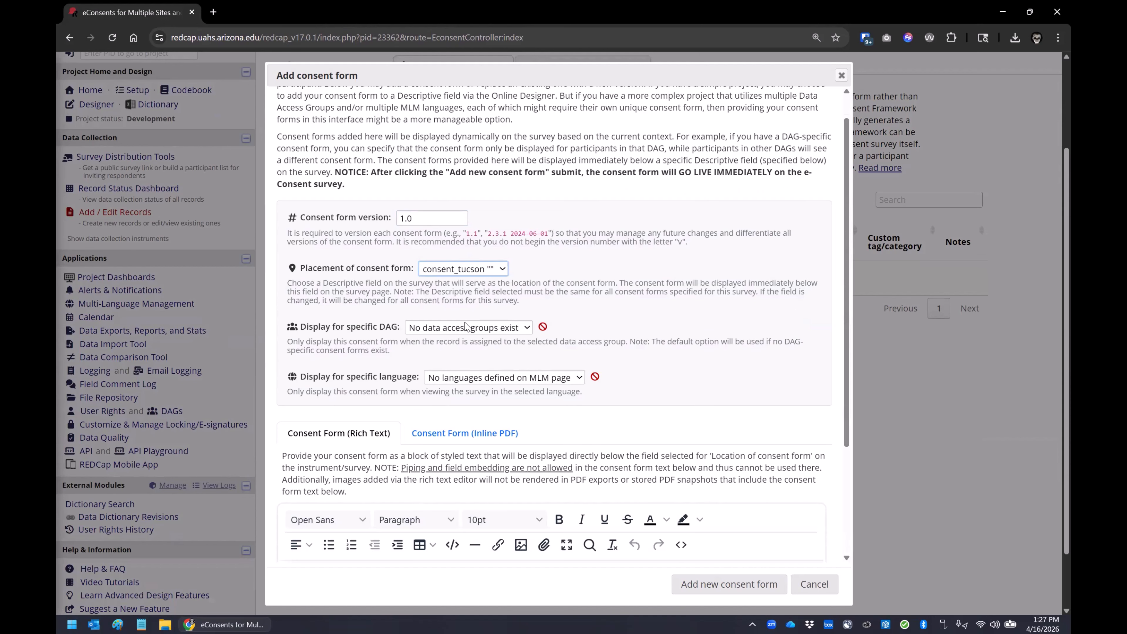
pyautogui.scroll(-2, 466, 326)
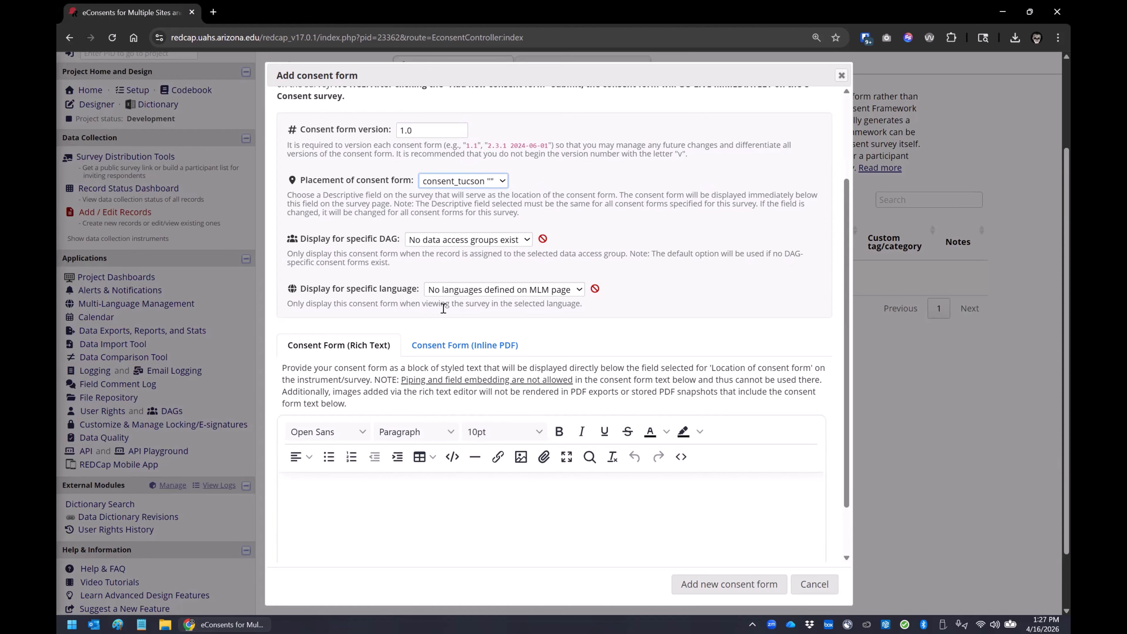
pyautogui.scroll(-2, 443, 308)
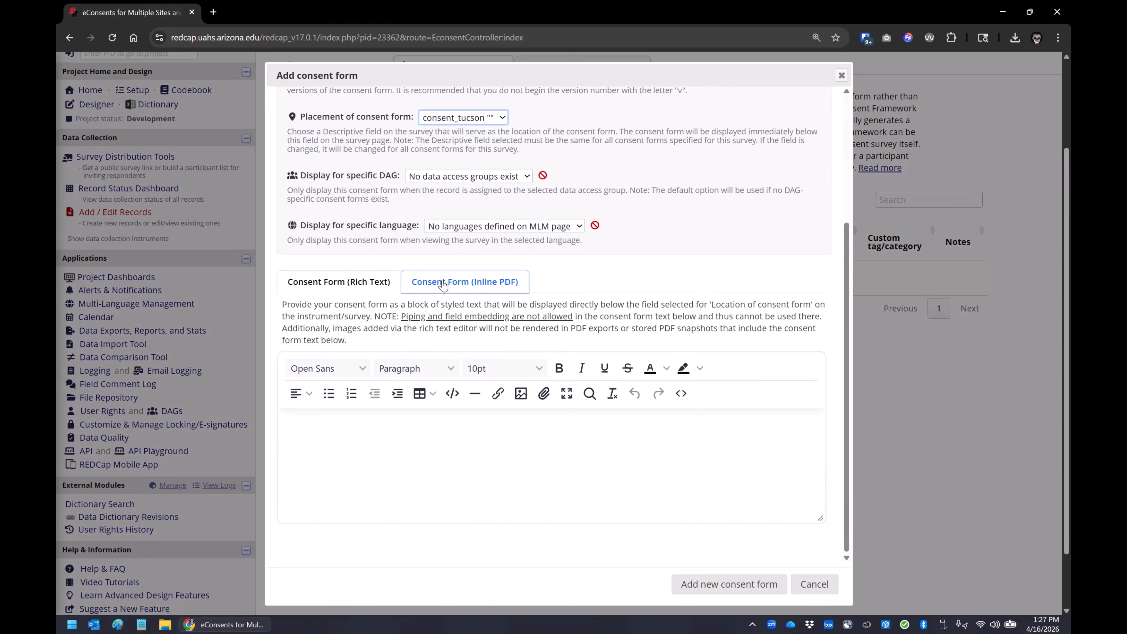
pyautogui.click(476, 284)
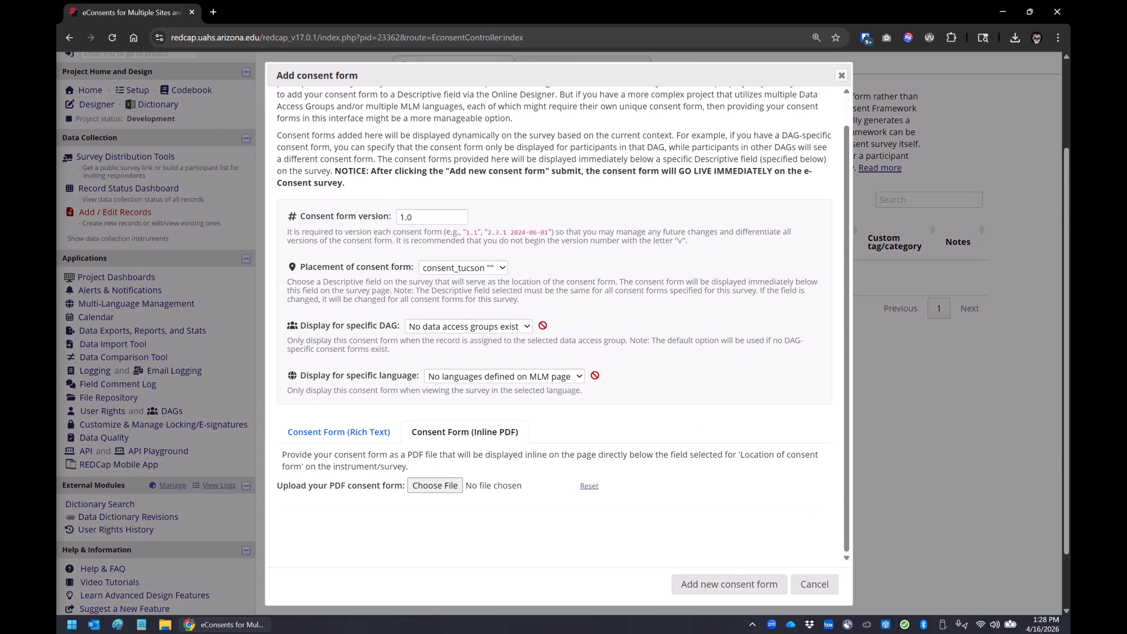
pyautogui.press('super+e')
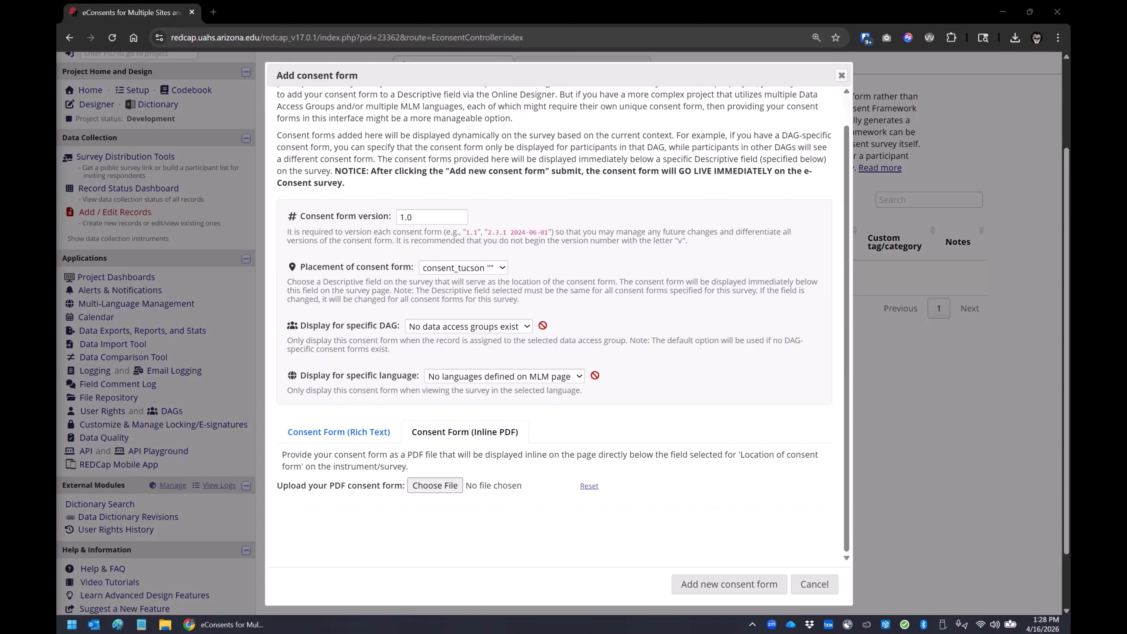
pyautogui.click(433, 486)
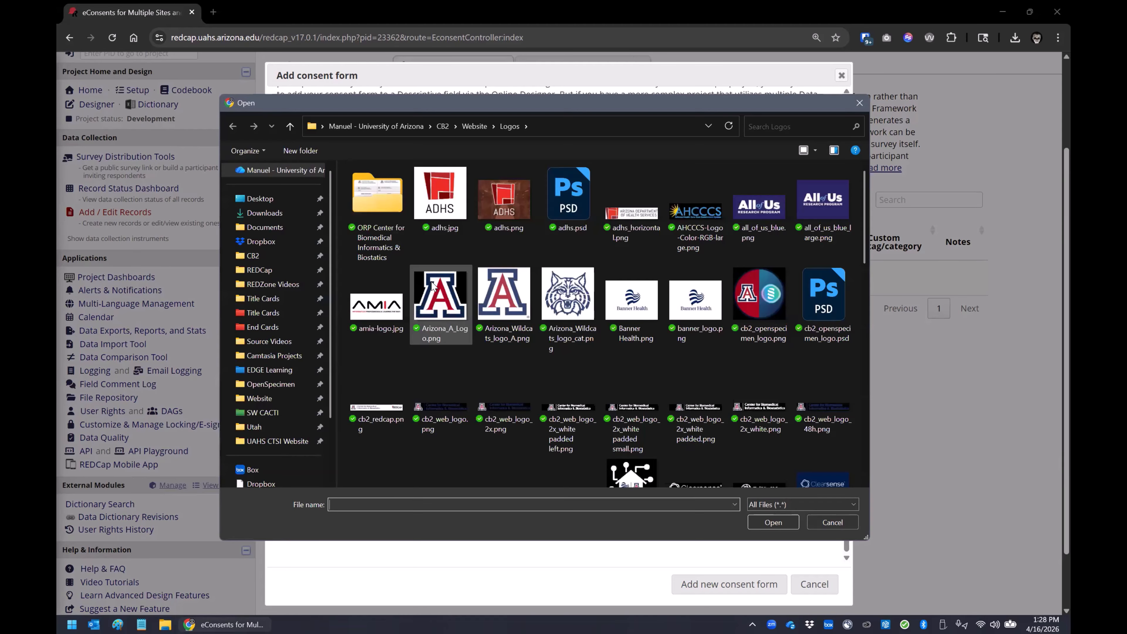
pyautogui.click(261, 198)
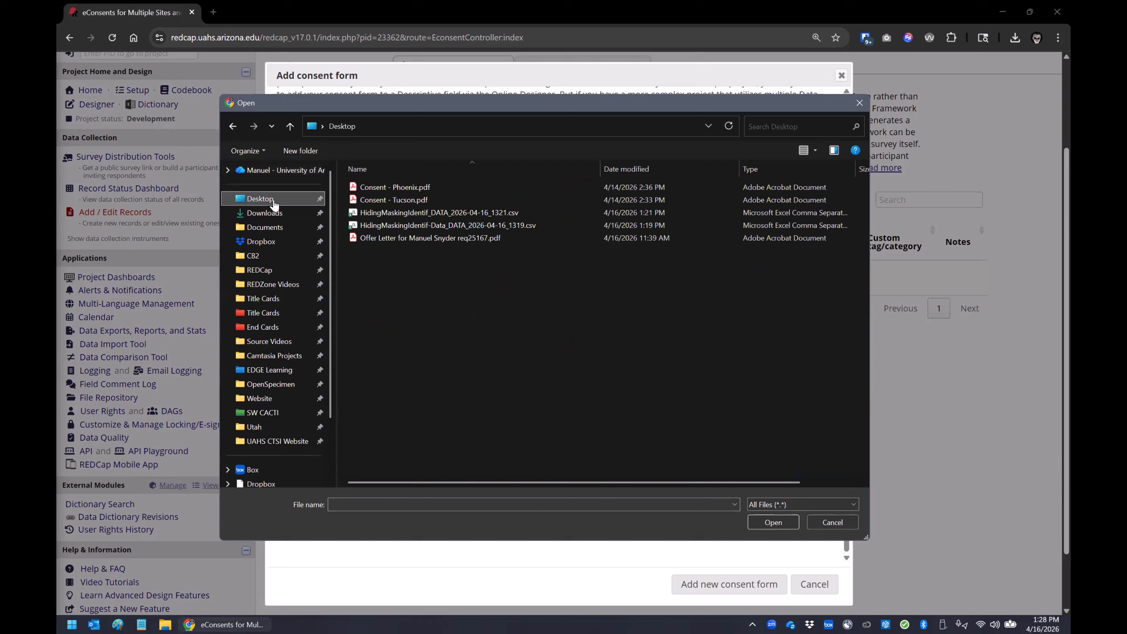
pyautogui.click(403, 199)
pyautogui.click(757, 521)
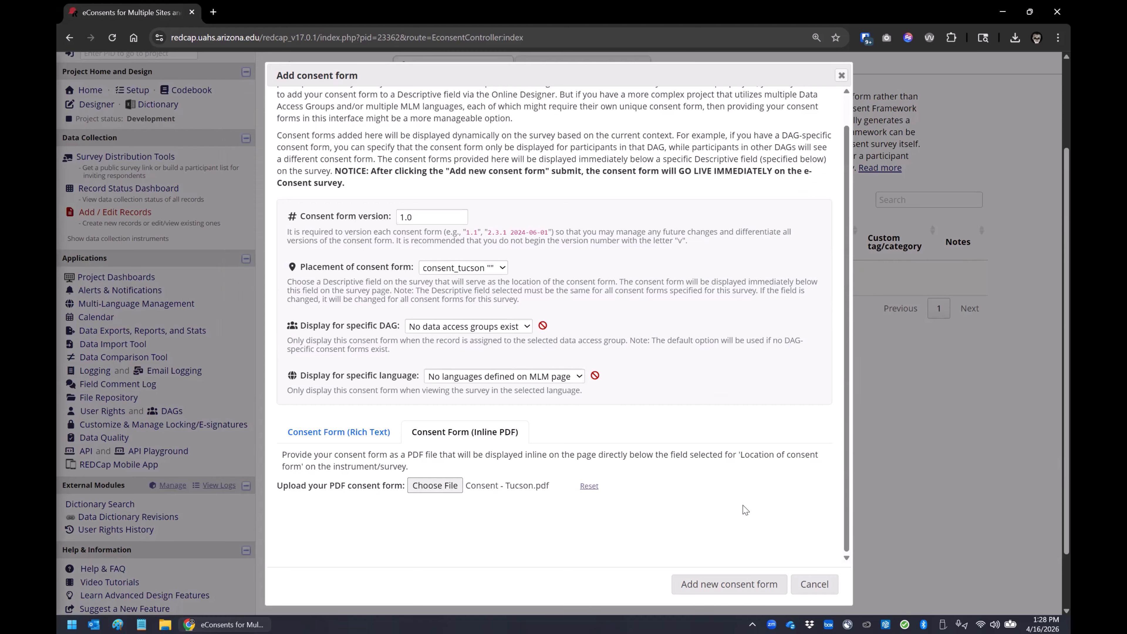
pyautogui.scroll(-2, 596, 475)
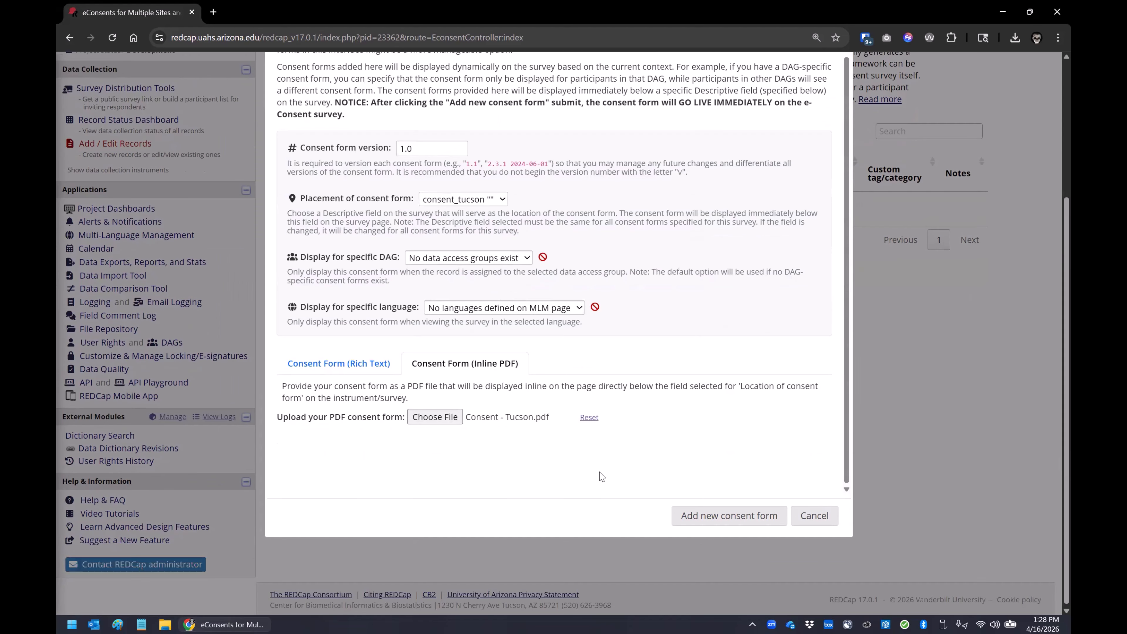
pyautogui.click(719, 516)
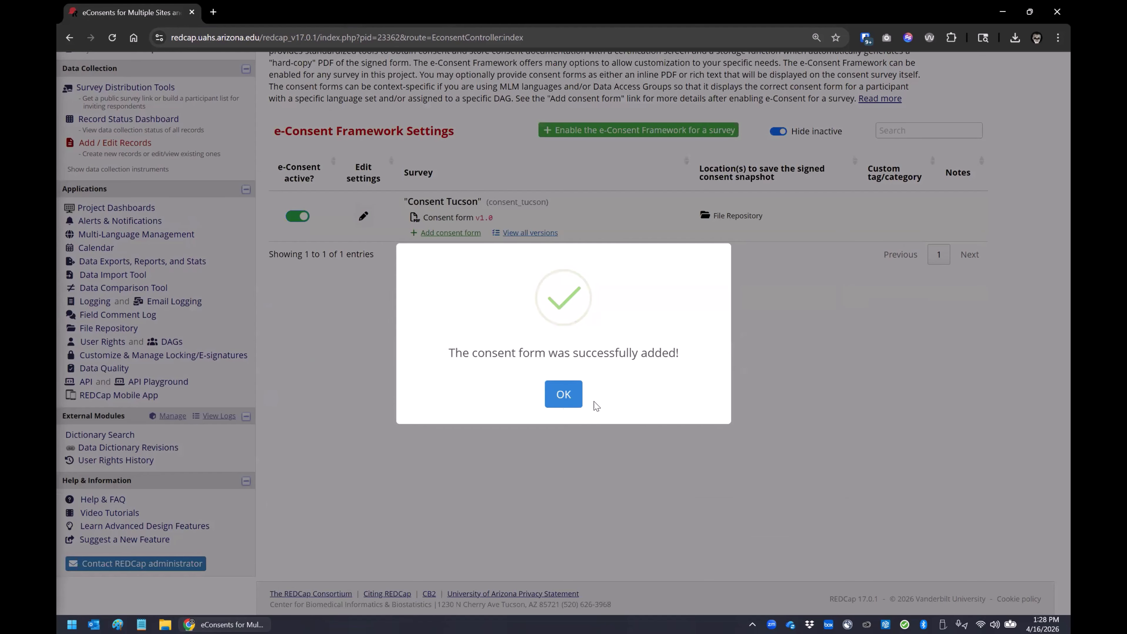
pyautogui.click(560, 400)
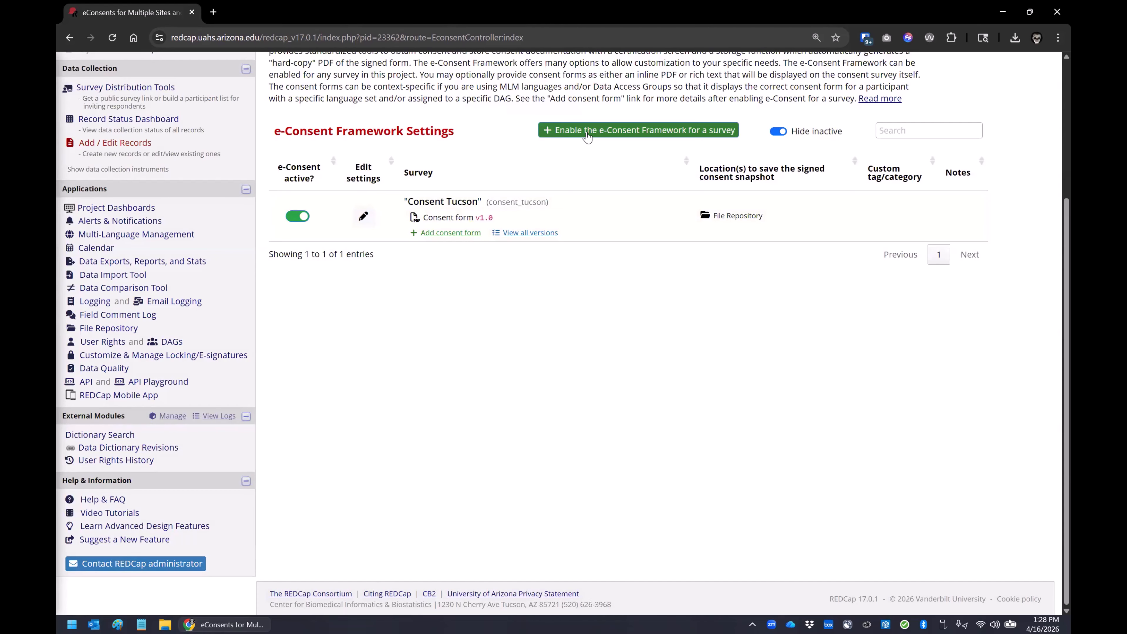
# Step: Enable the e-Consent Framework for the "Consent Phoenix" survey and save it with the default settings
pyautogui.click(587, 134)
pyautogui.click(428, 353)
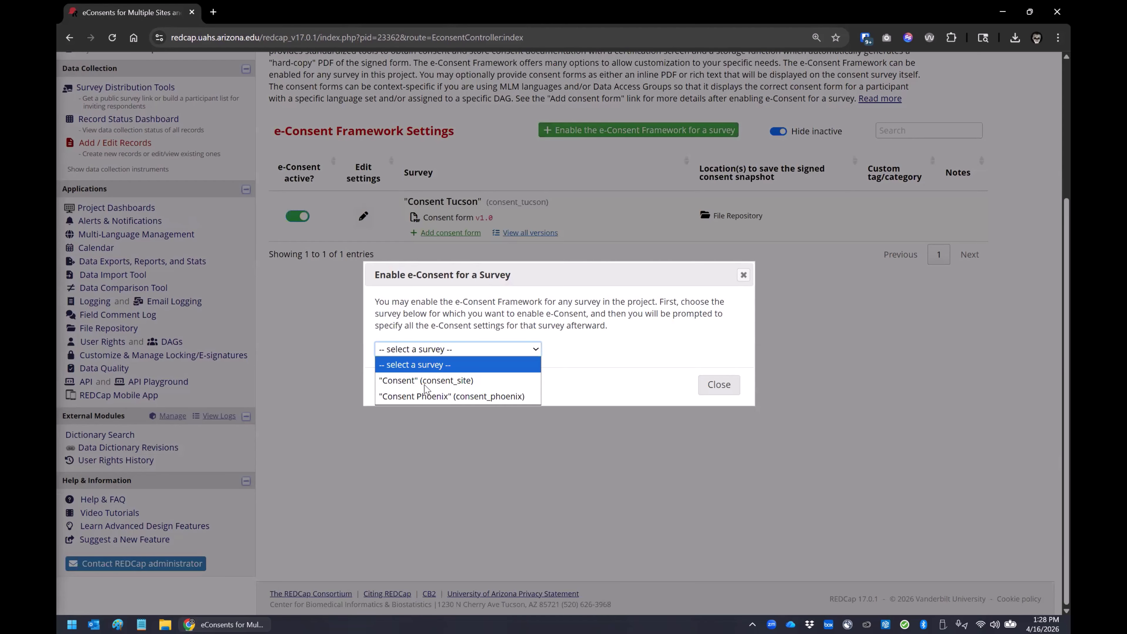
pyautogui.click(425, 397)
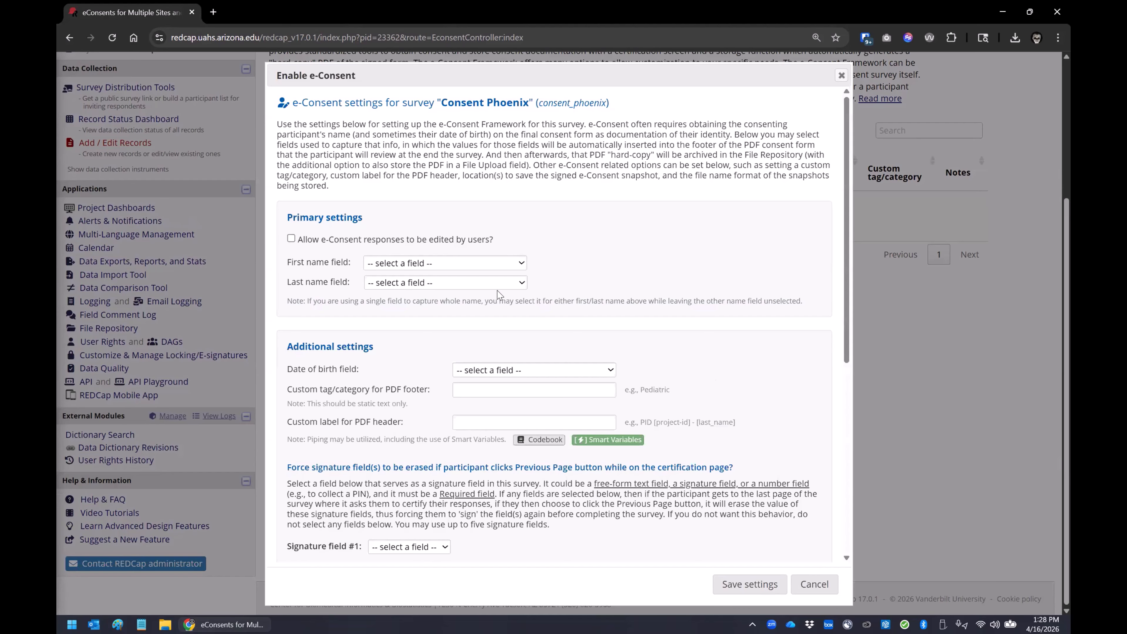
pyautogui.scroll(-5, 493, 360)
pyautogui.scroll(-3, 492, 360)
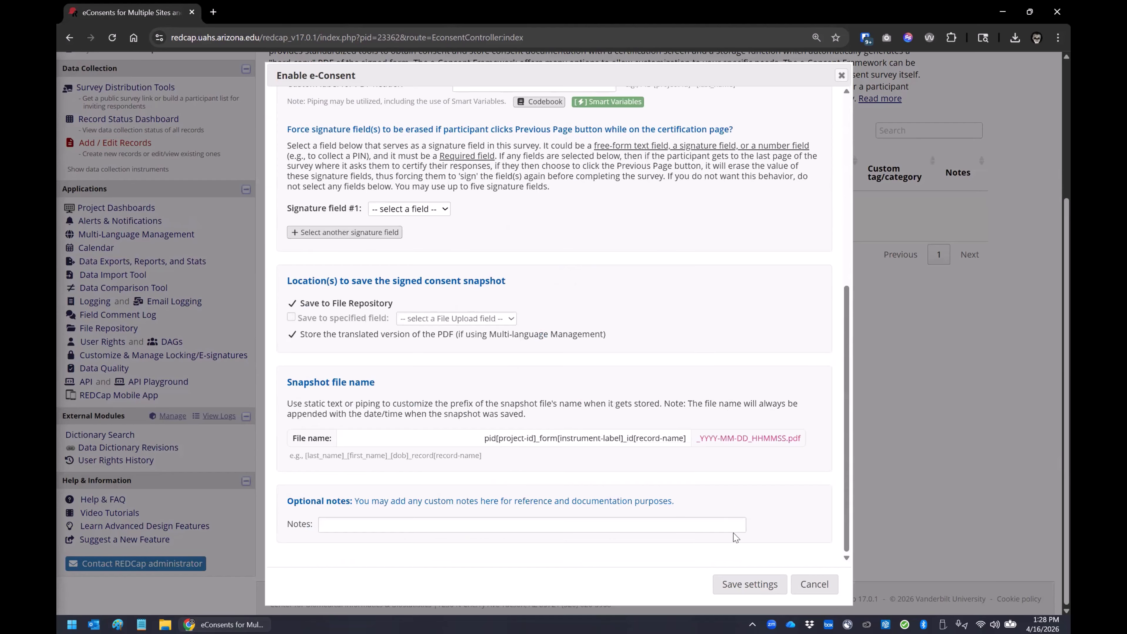
pyautogui.click(742, 584)
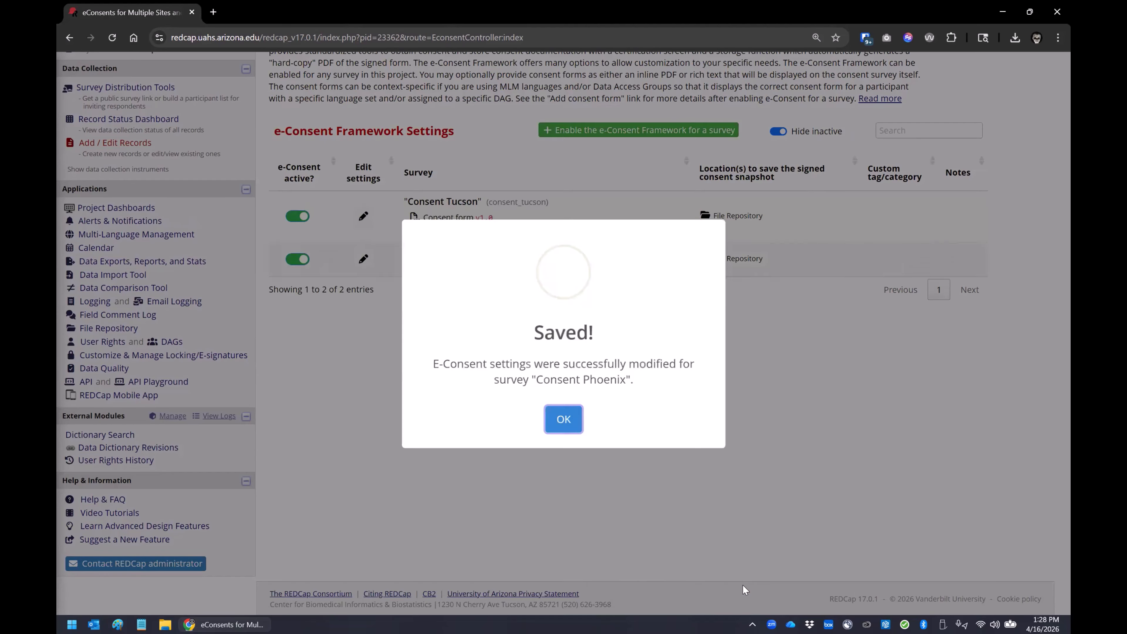
pyautogui.click(563, 419)
# Step: Start a consent form for Consent Phoenix with version 1.0, placement at the consent_phoenix field and the inline PDF format
pyautogui.click(443, 269)
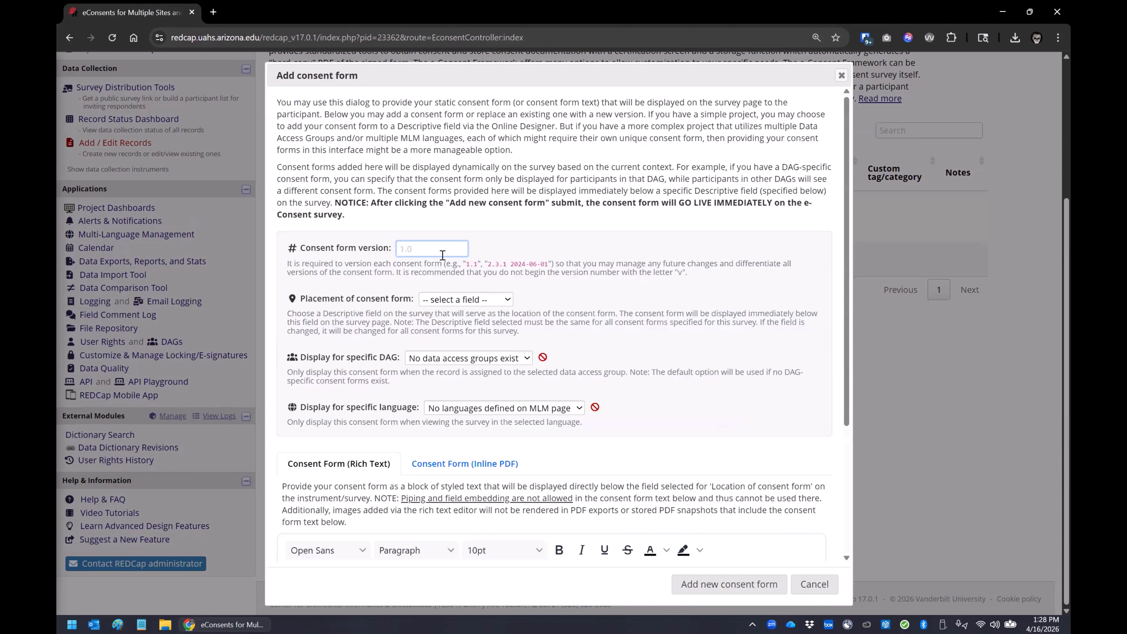
pyautogui.write('1.0')
pyautogui.click(488, 299)
pyautogui.click(477, 330)
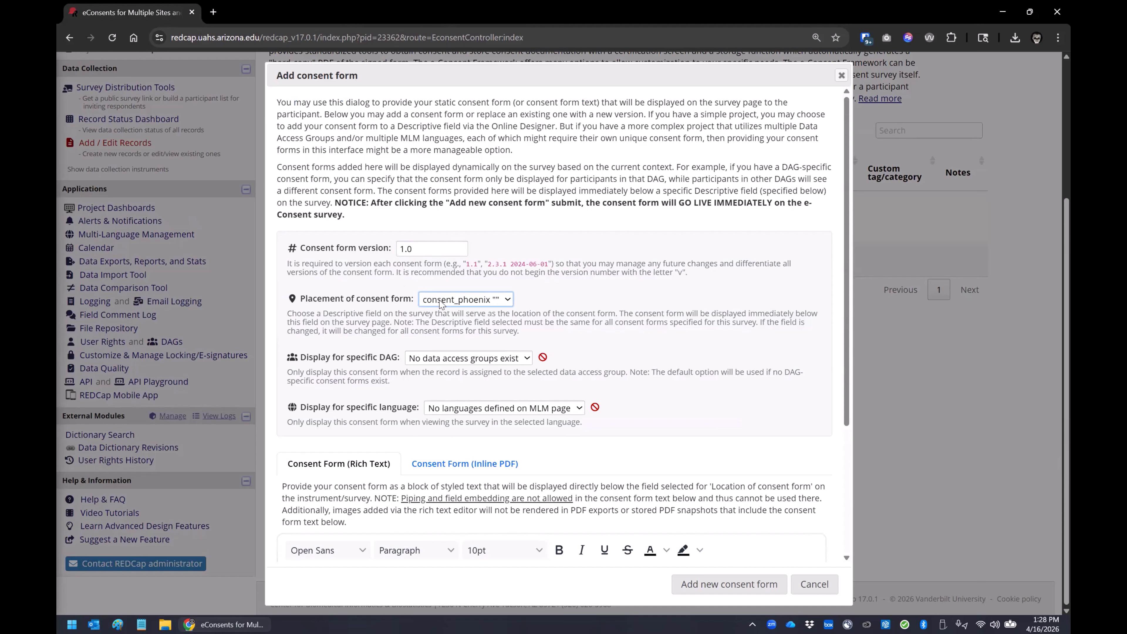
pyautogui.scroll(-4, 389, 264)
pyautogui.click(443, 290)
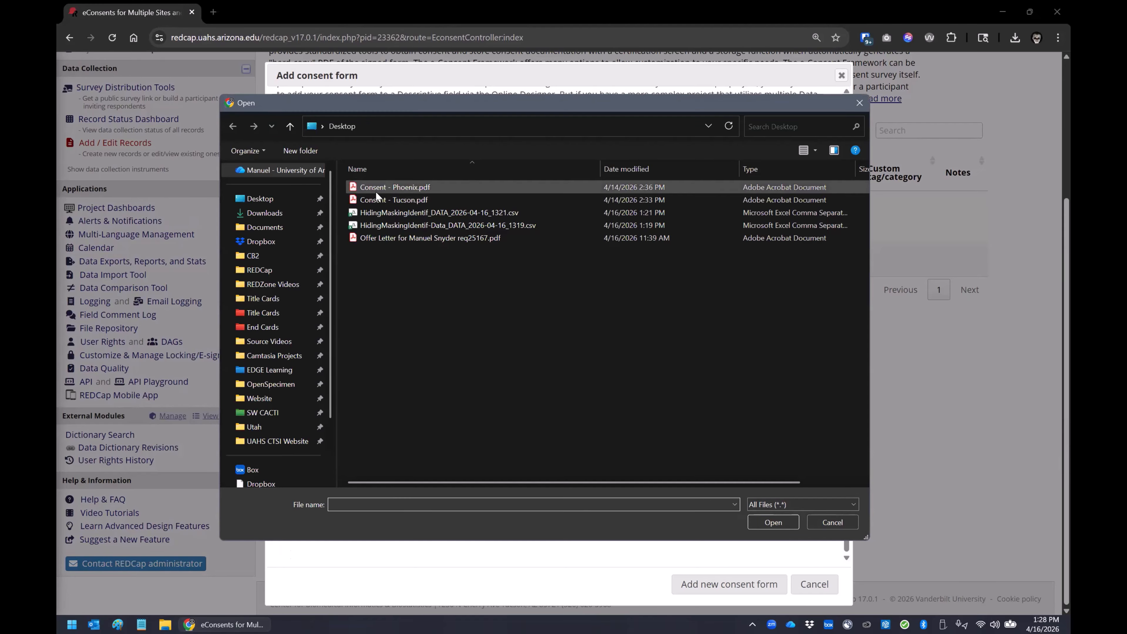
# Step: Attach "Consent - Phoenix.pdf" from the Desktop as the inline PDF and add the new consent form
pyautogui.click(378, 190)
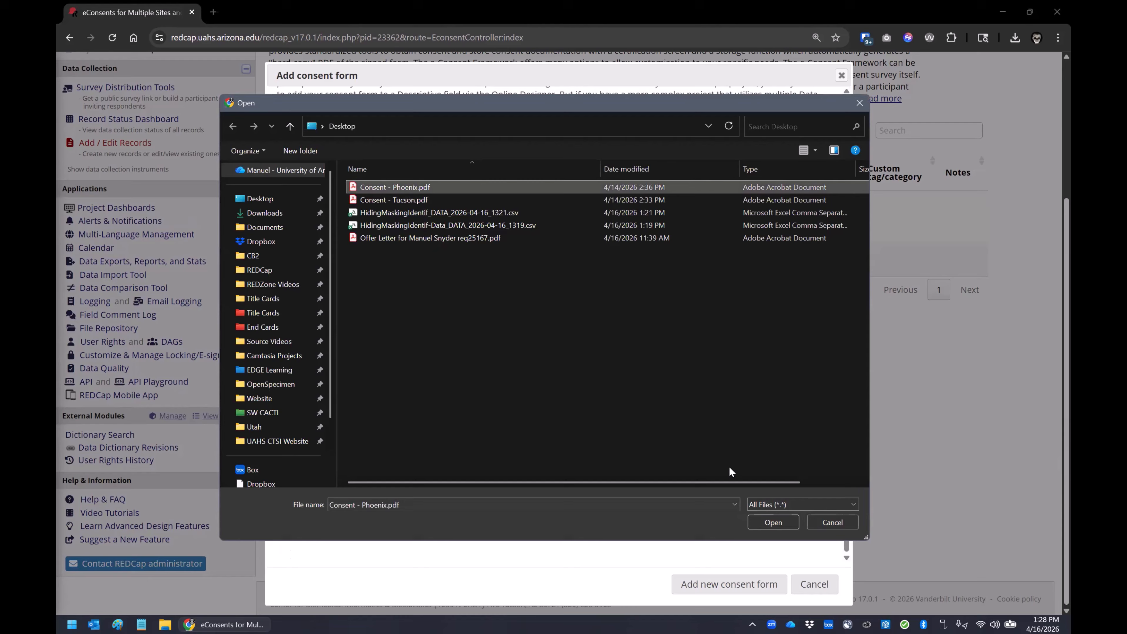
pyautogui.click(764, 521)
pyautogui.click(740, 583)
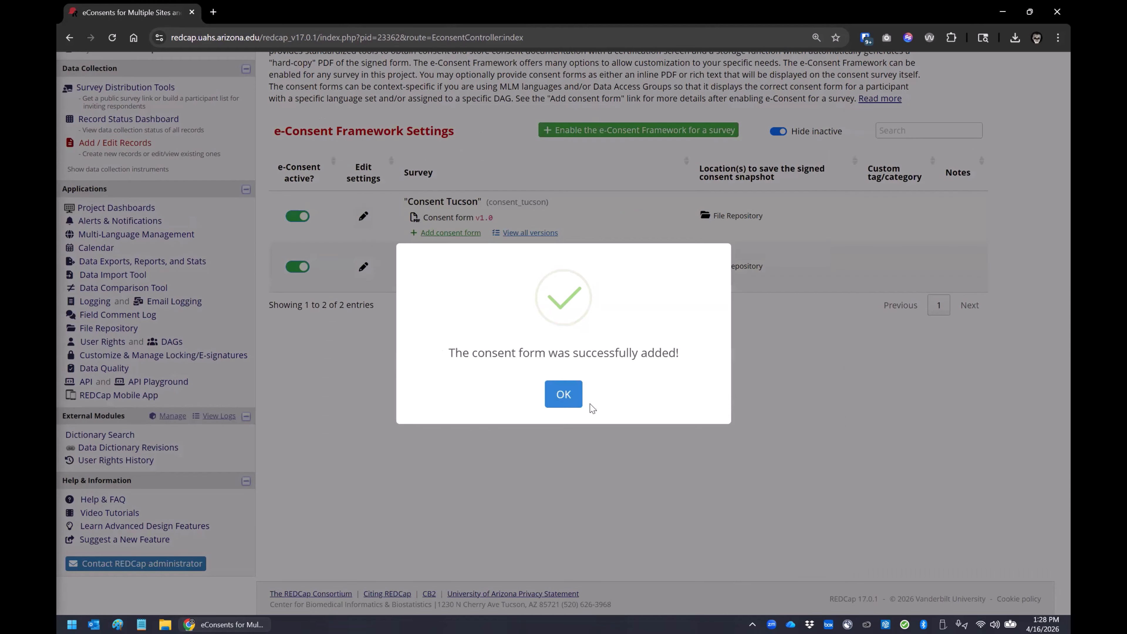
pyautogui.click(569, 397)
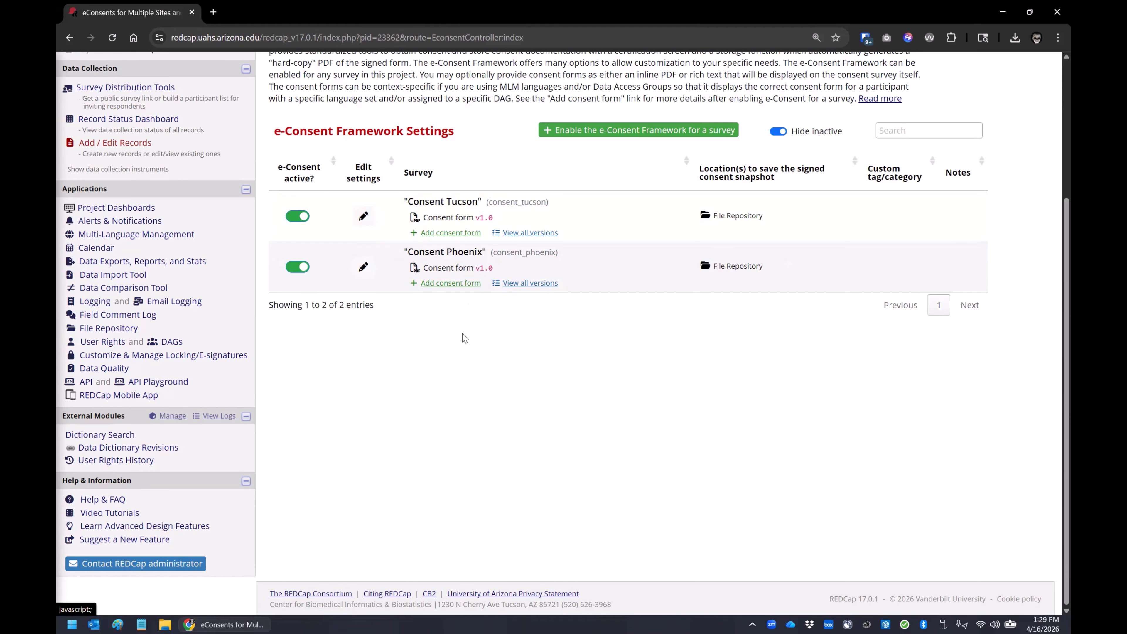
# Step: Enable auto-continue to the next survey in the Consent Tucson survey settings, leave its conditional logic blank, and save the changes
pyautogui.scroll(1, 384, 362)
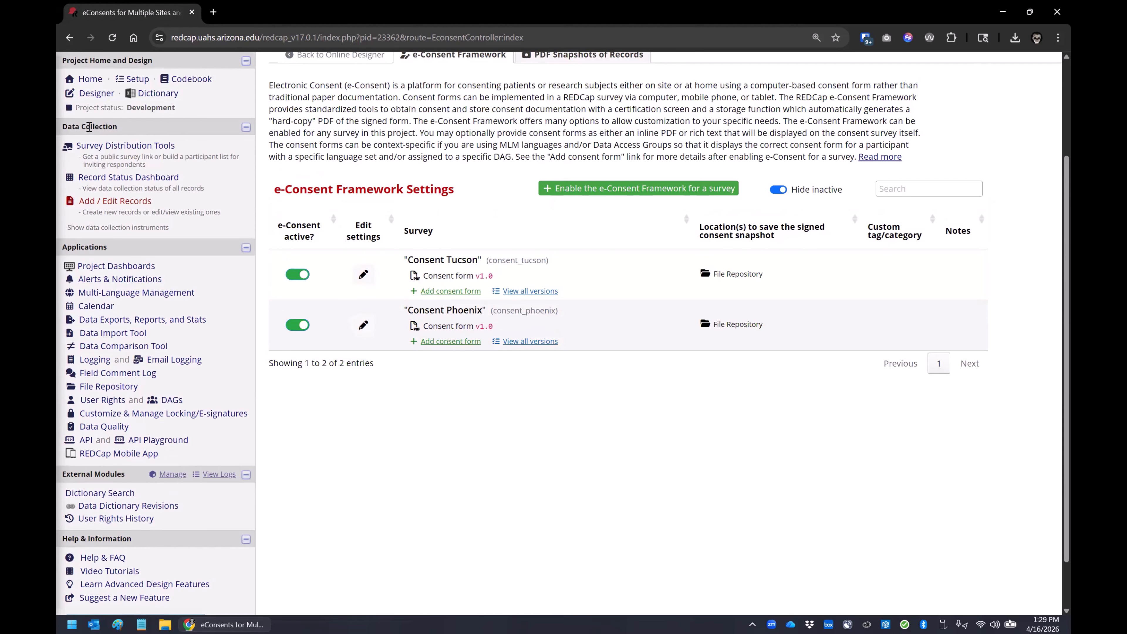
pyautogui.click(89, 100)
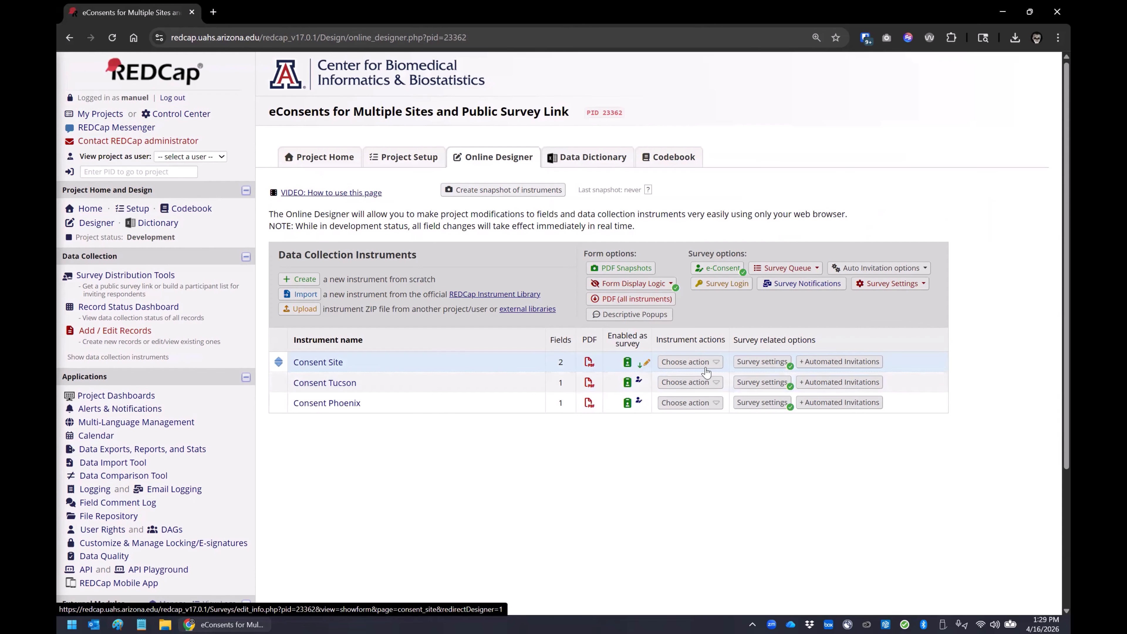
pyautogui.click(750, 384)
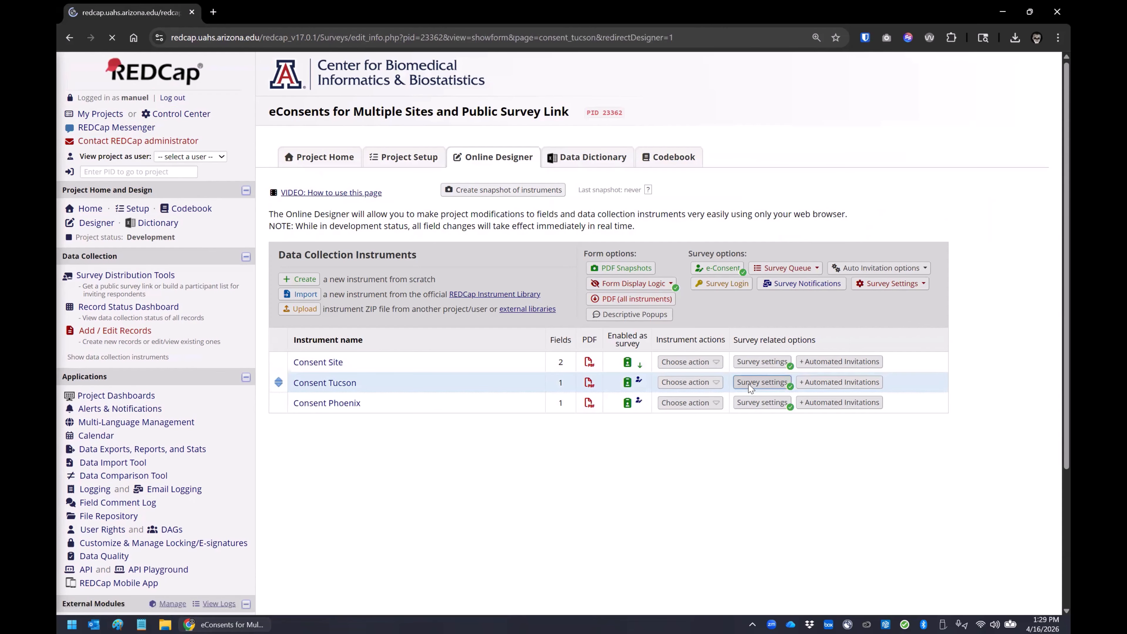
pyautogui.scroll(-5, 378, 323)
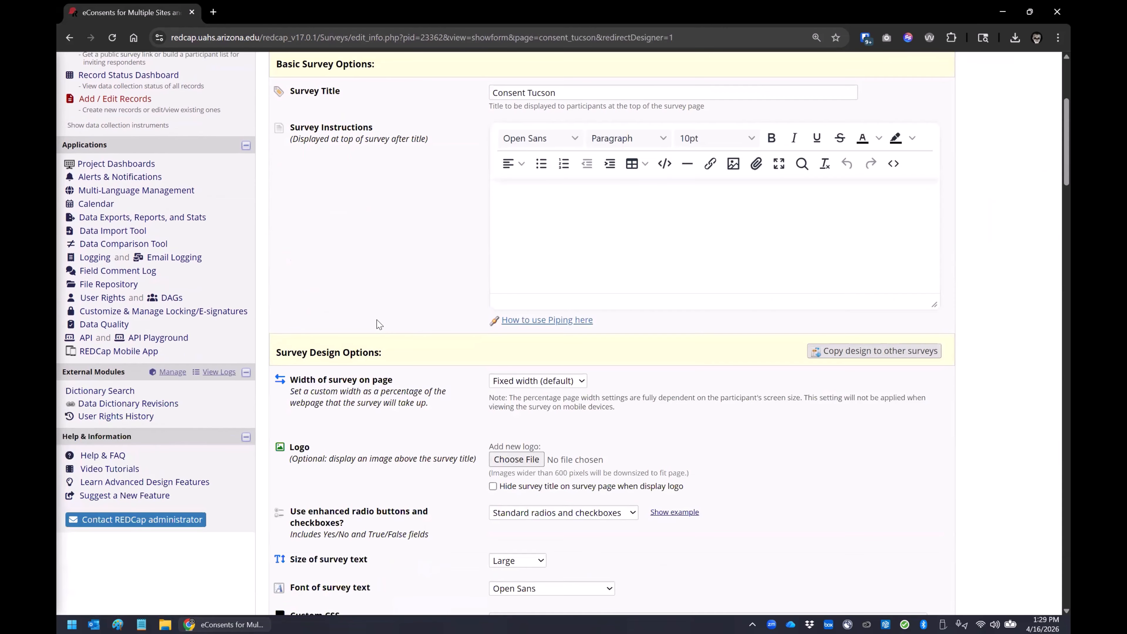
pyautogui.scroll(-15, 378, 324)
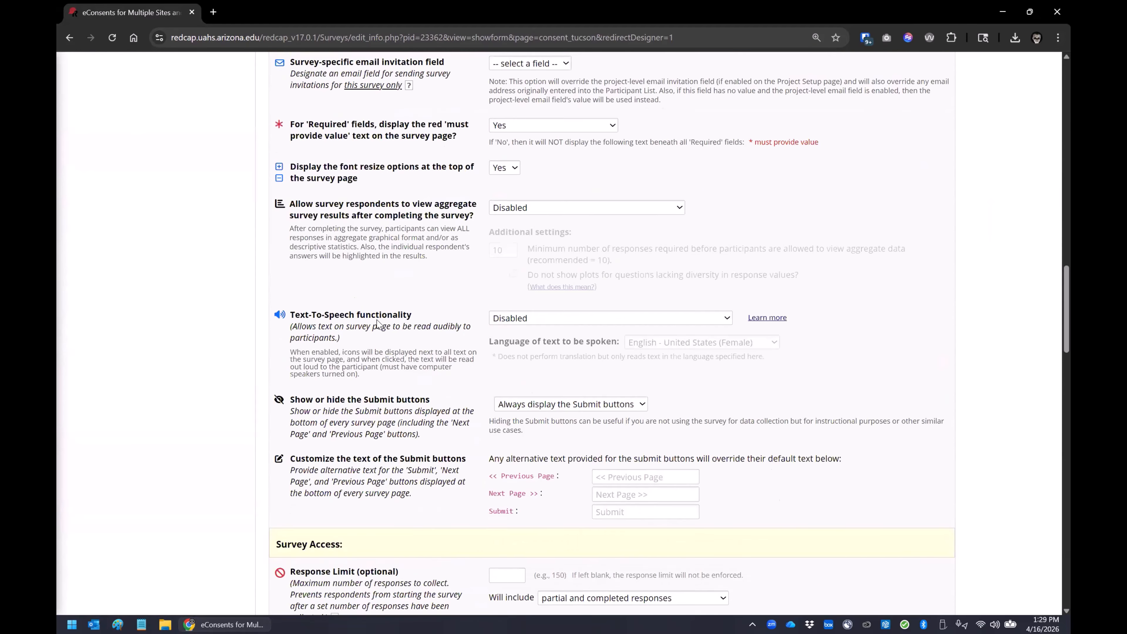
pyautogui.scroll(-15, 377, 323)
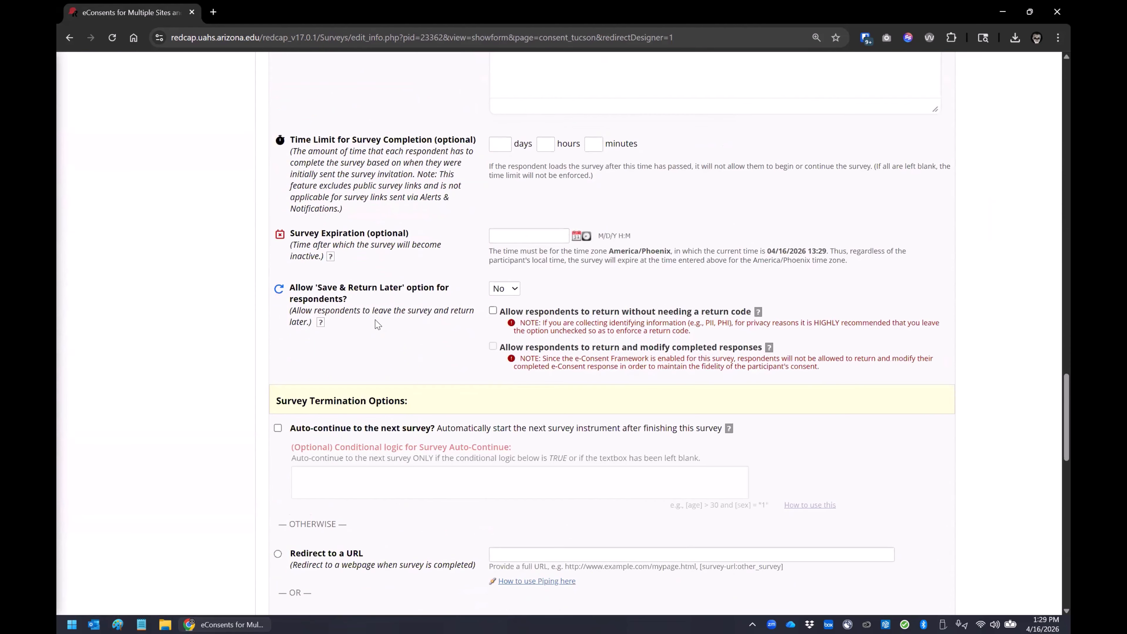
pyautogui.scroll(-3, 377, 324)
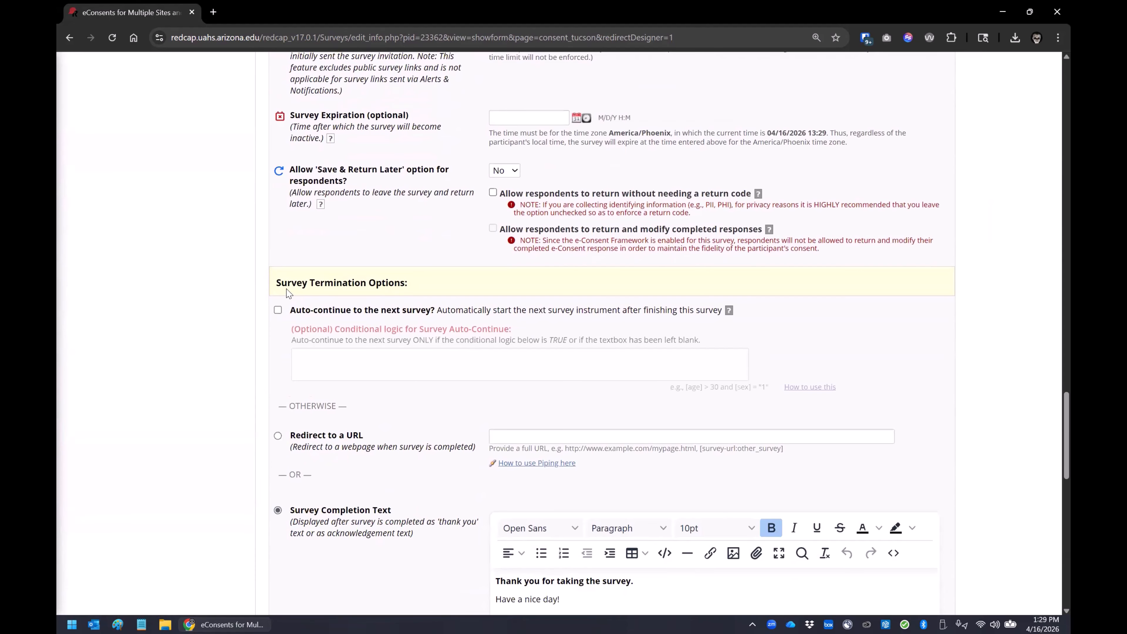
pyautogui.click(277, 310)
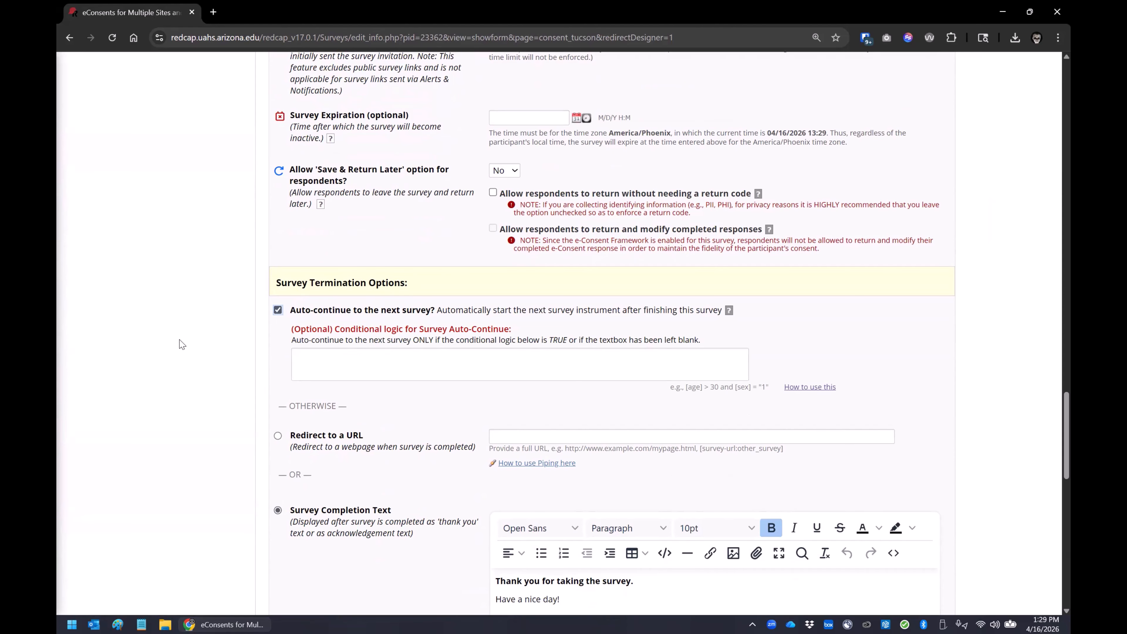
pyautogui.scroll(-15, 188, 335)
pyautogui.click(531, 408)
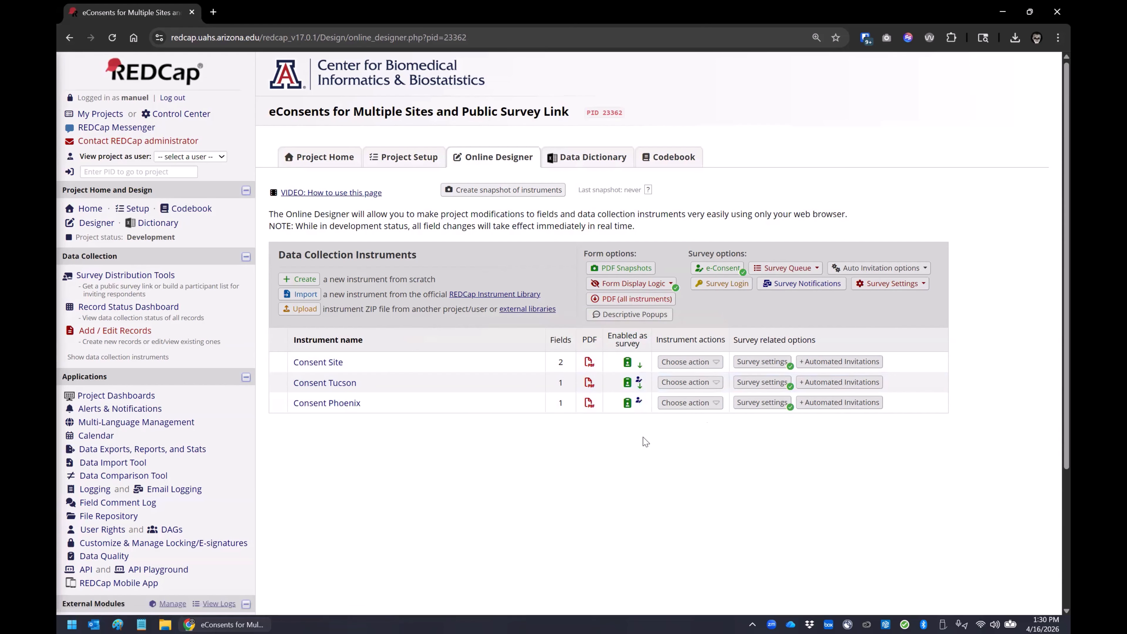
# Step: Review the Form Display Logic conditions for Consent Tucson and Consent Phoenix, including the Tucson logic expression, and save the settings
pyautogui.click(630, 284)
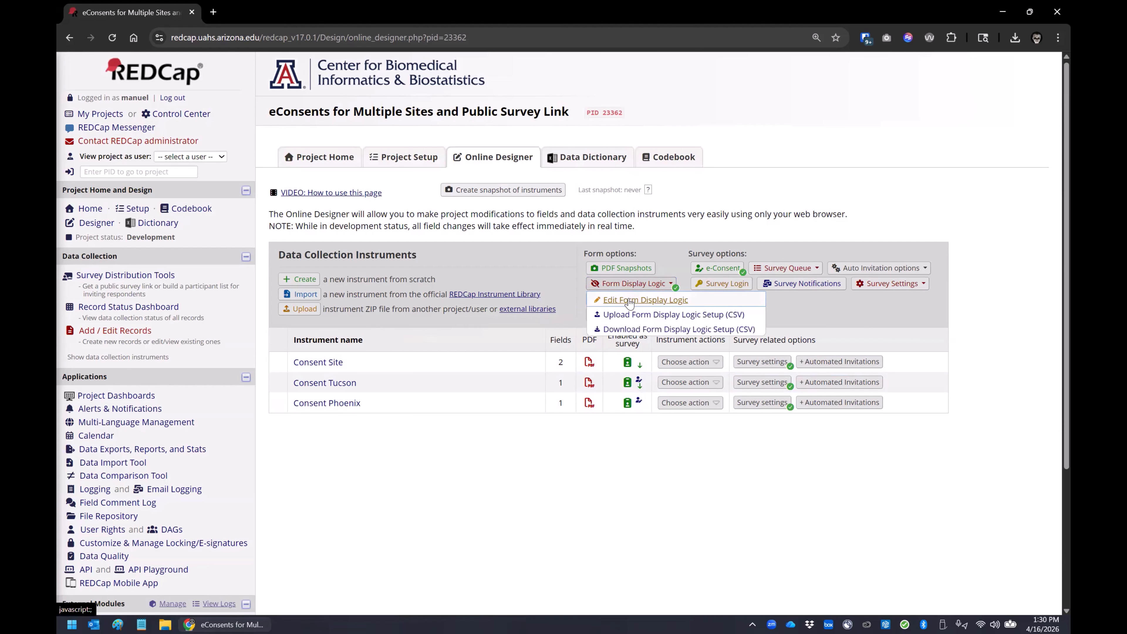
pyautogui.click(630, 303)
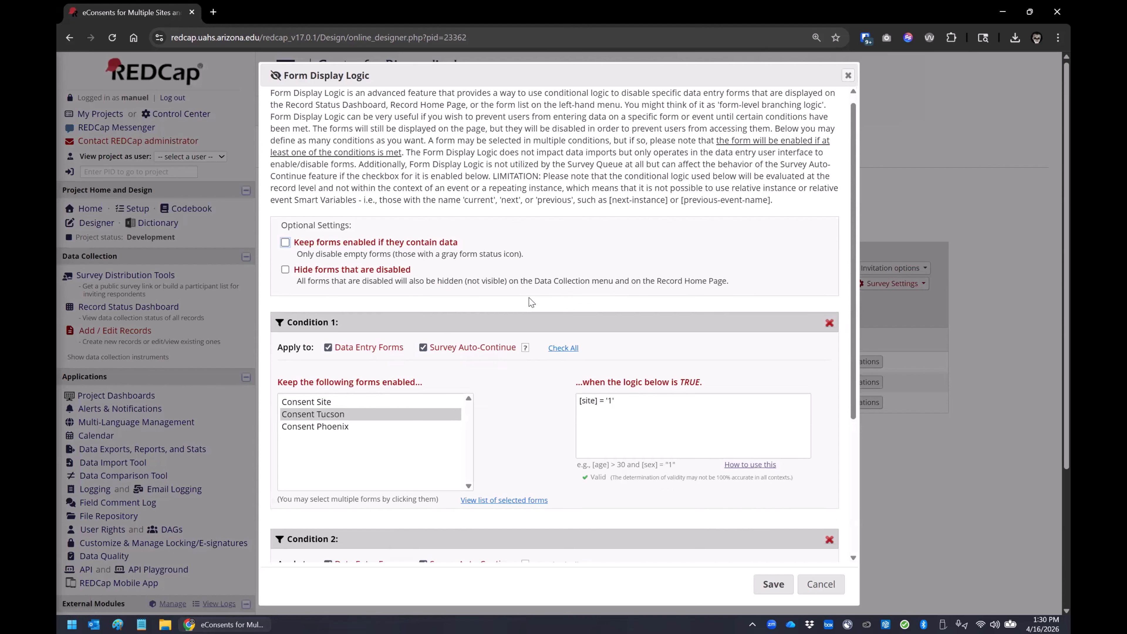
pyautogui.scroll(-3, 532, 302)
pyautogui.scroll(-1, 531, 300)
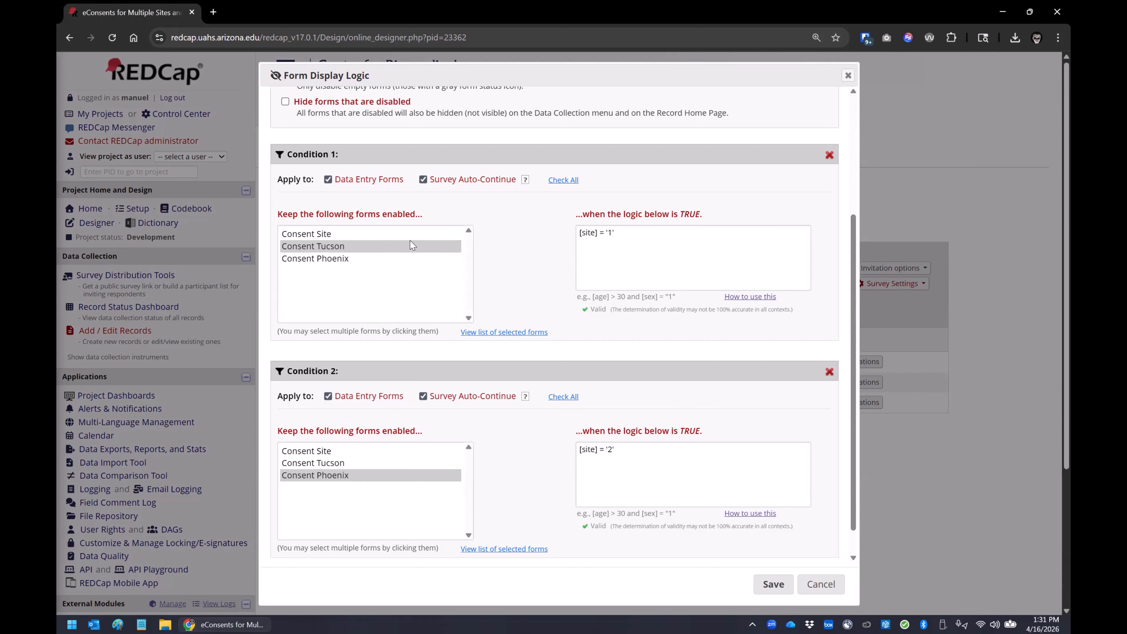
pyautogui.click(628, 234)
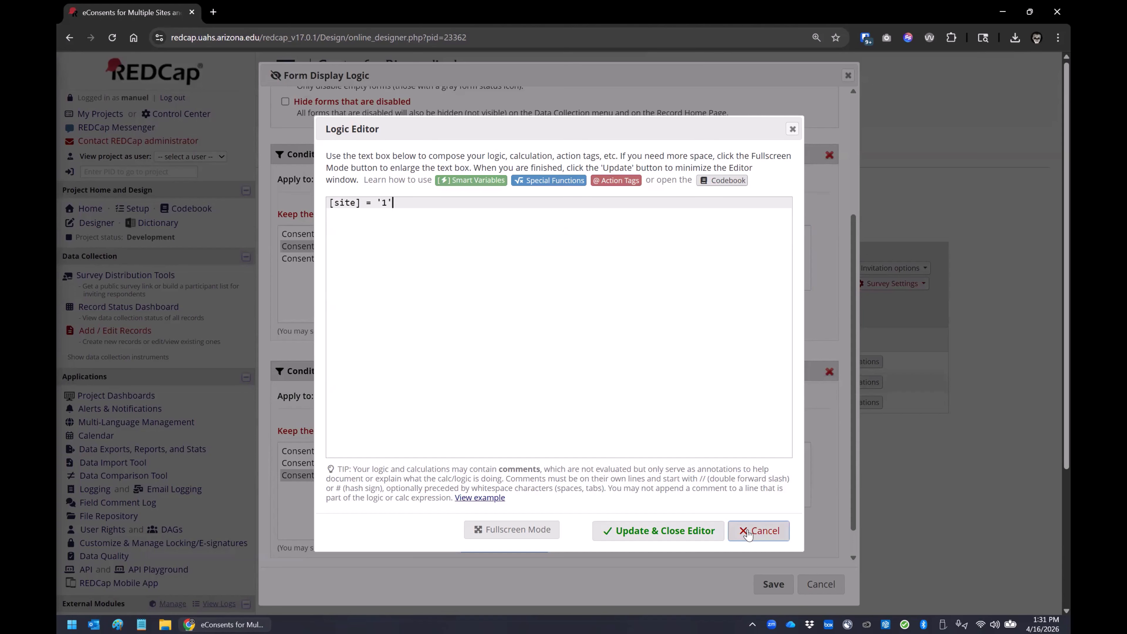
pyautogui.click(792, 129)
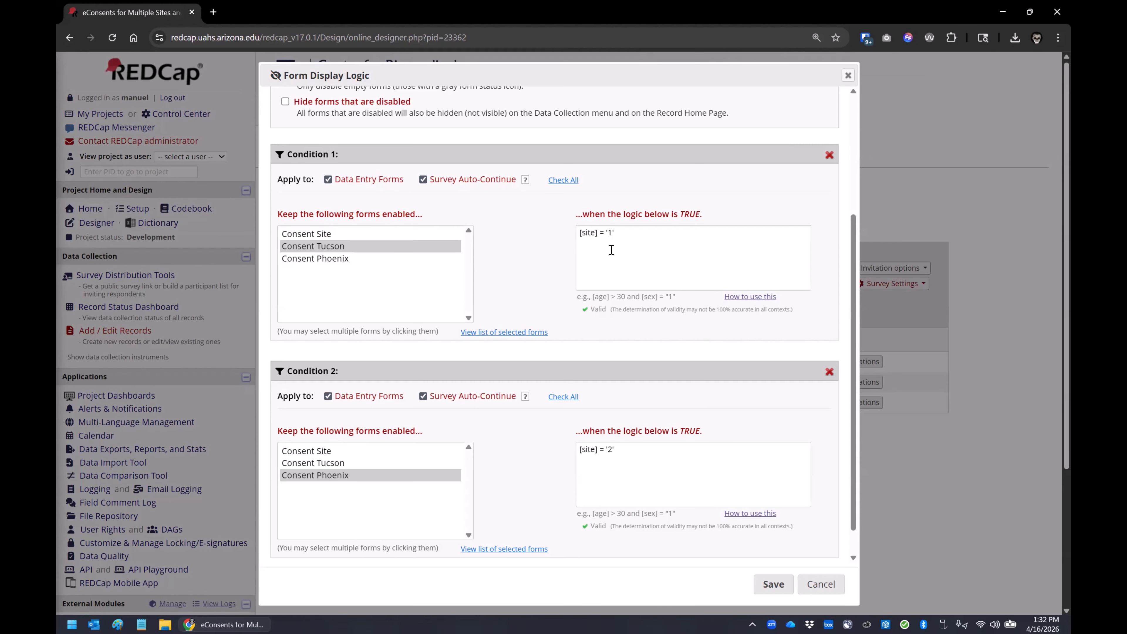
pyautogui.scroll(-1, 595, 333)
pyautogui.scroll(-1, 344, 426)
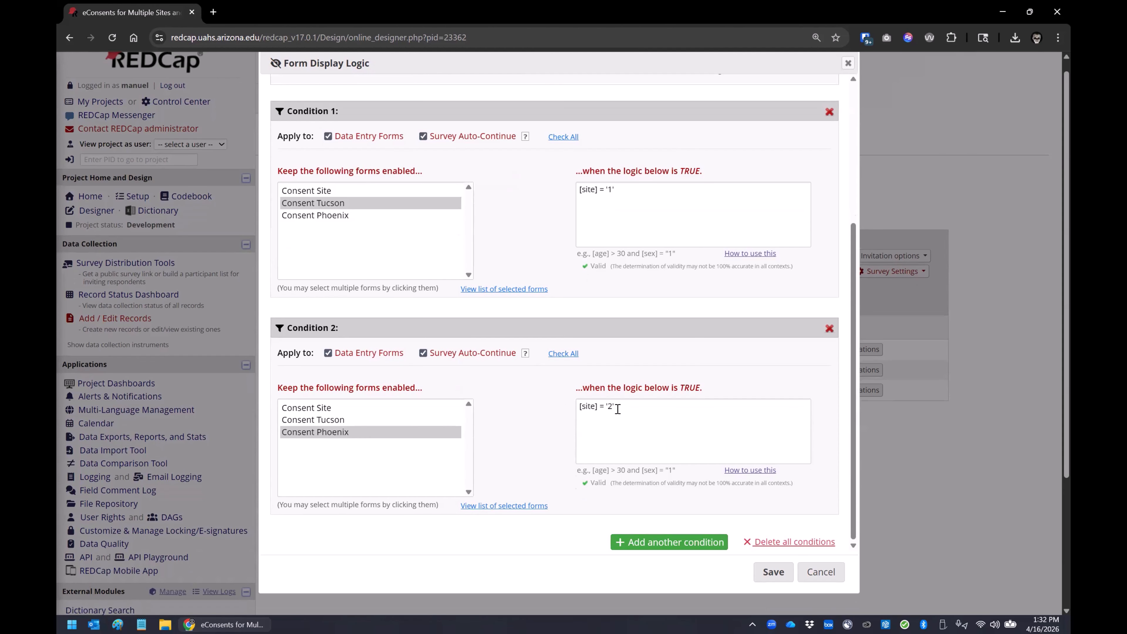
pyautogui.click(776, 573)
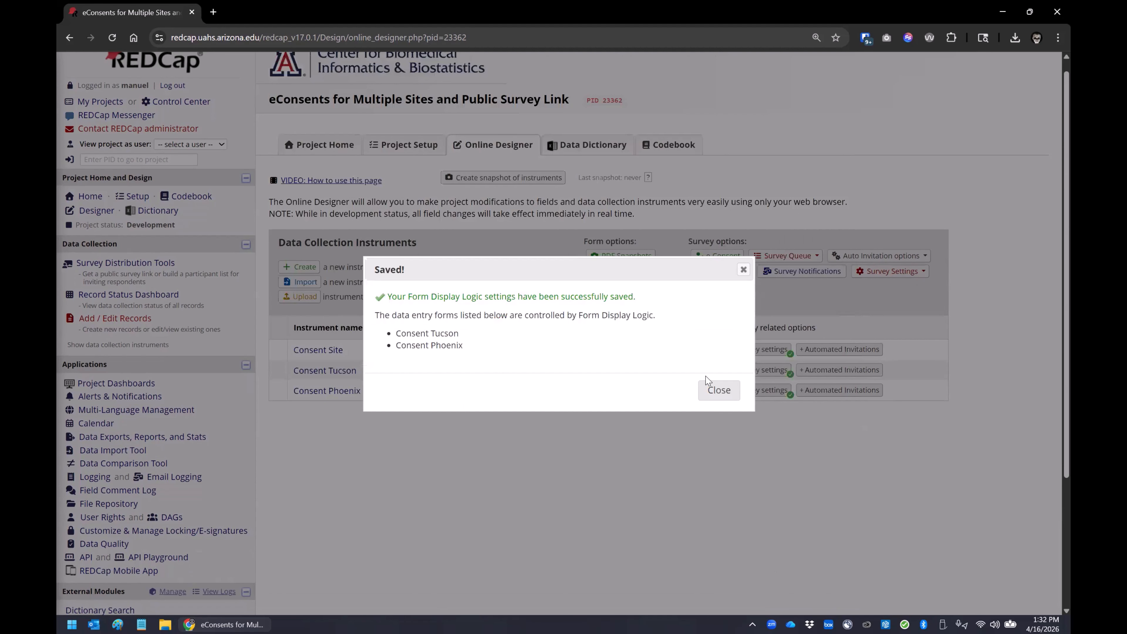
pyautogui.click(716, 391)
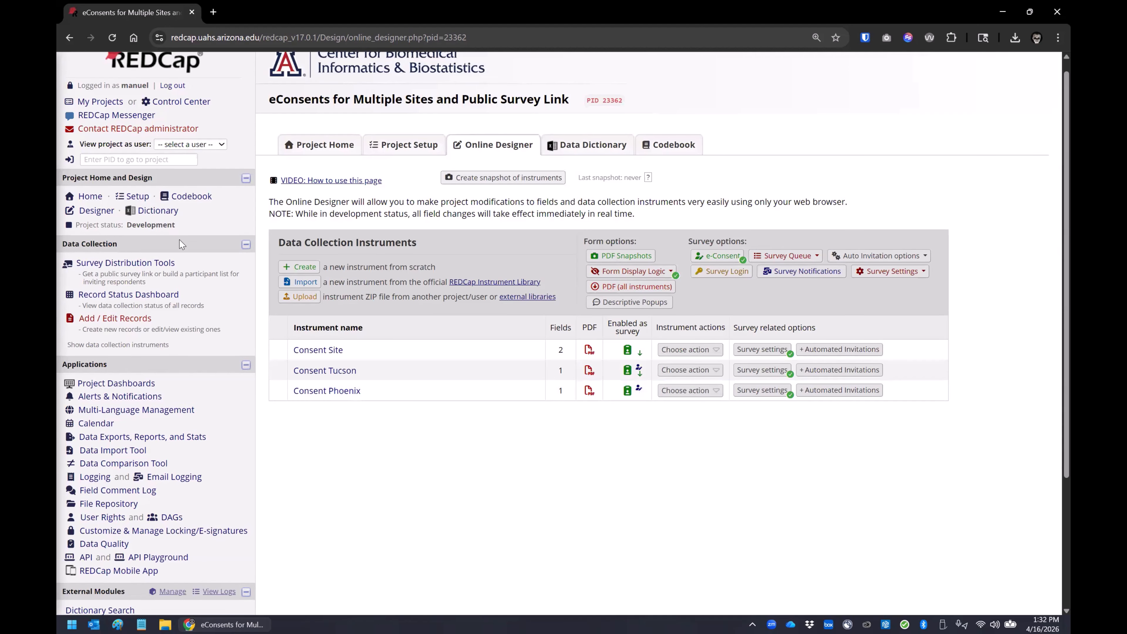
# Step: Open the public survey from the Survey Distribution Tools and submit Tucson as the site of consent
pyautogui.click(126, 262)
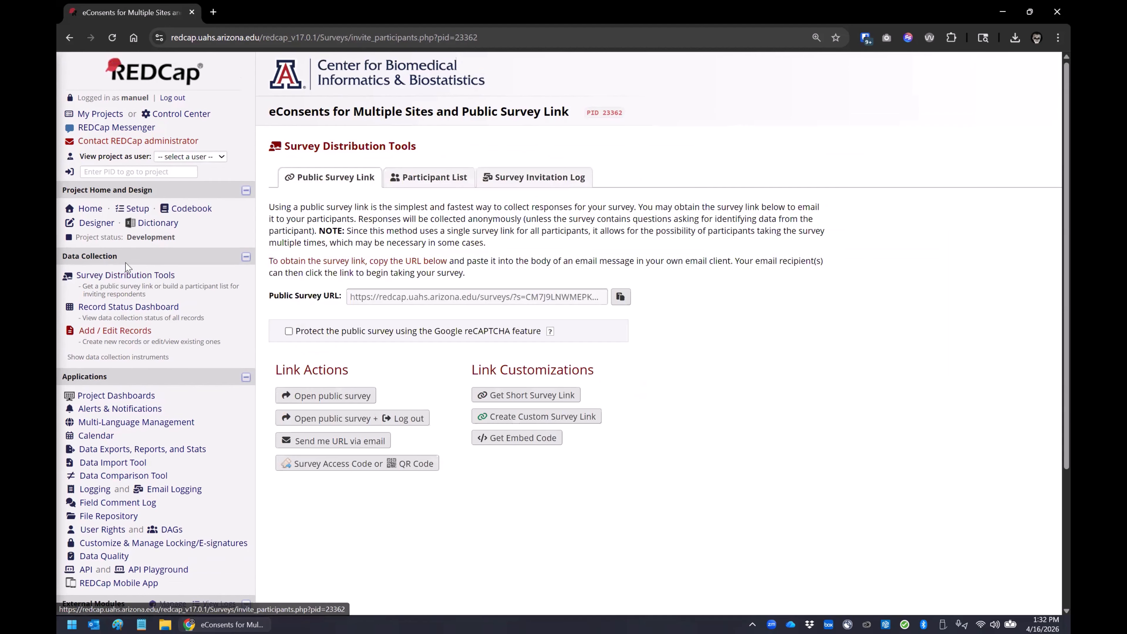
pyautogui.click(316, 401)
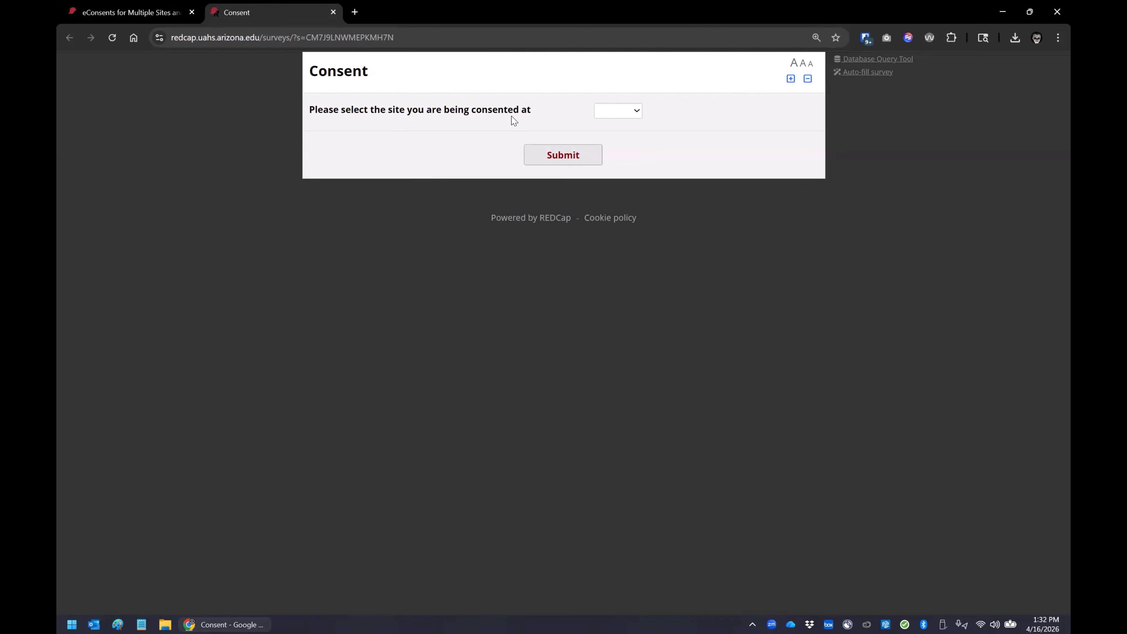
pyautogui.click(624, 111)
pyautogui.click(623, 146)
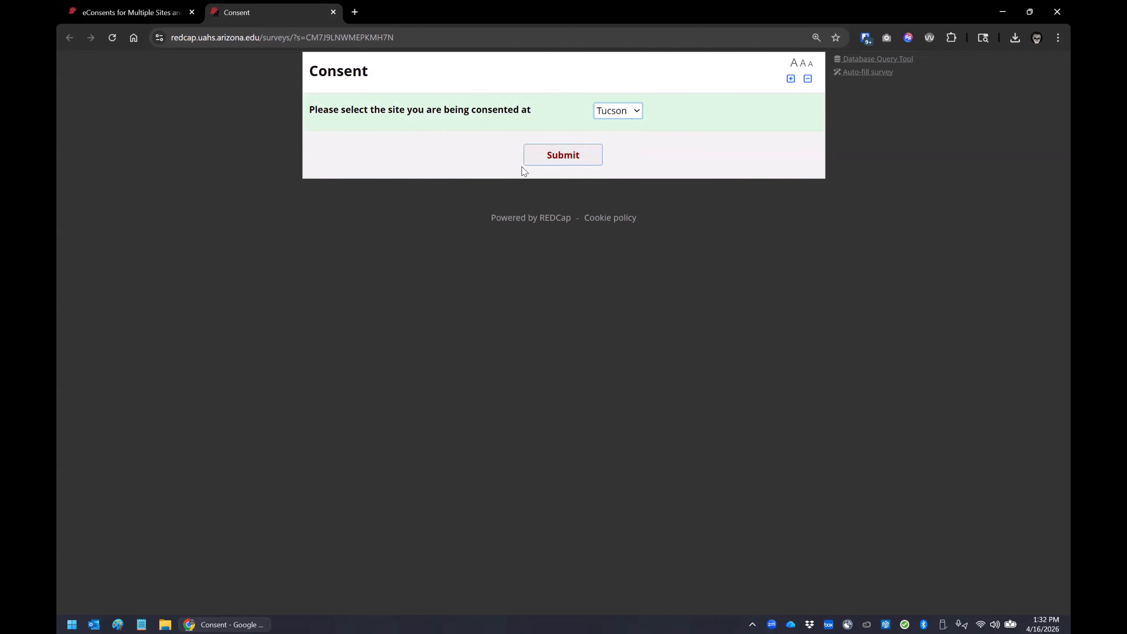
pyautogui.click(555, 157)
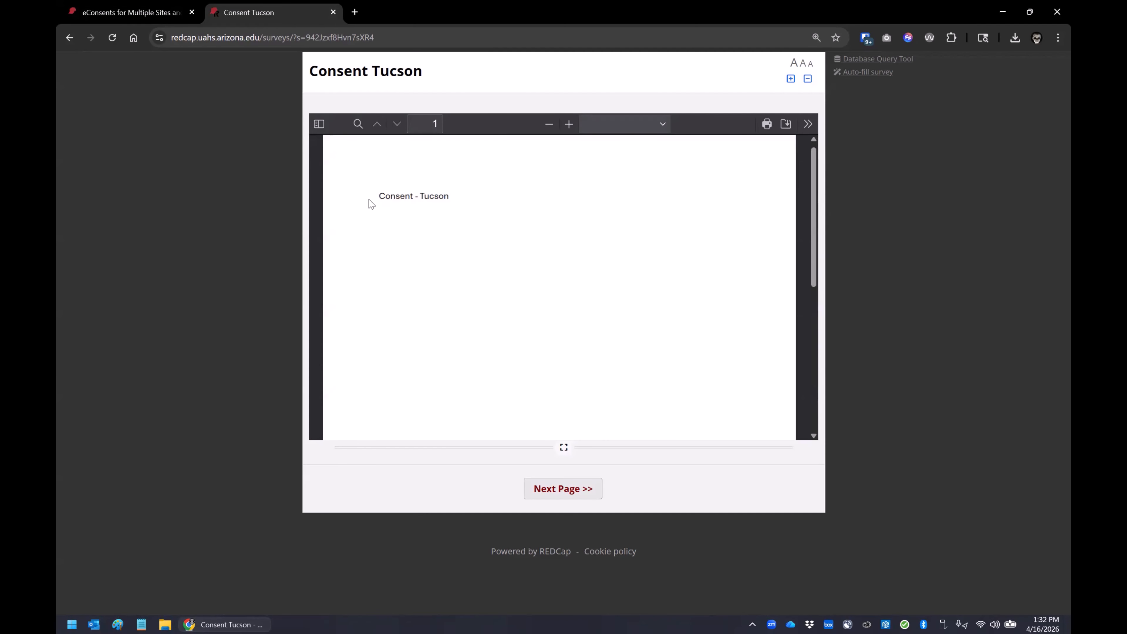
# Step: Look through the inline PDF on the Consent Tucson survey and advance to its certification page
pyautogui.scroll(-2, 382, 214)
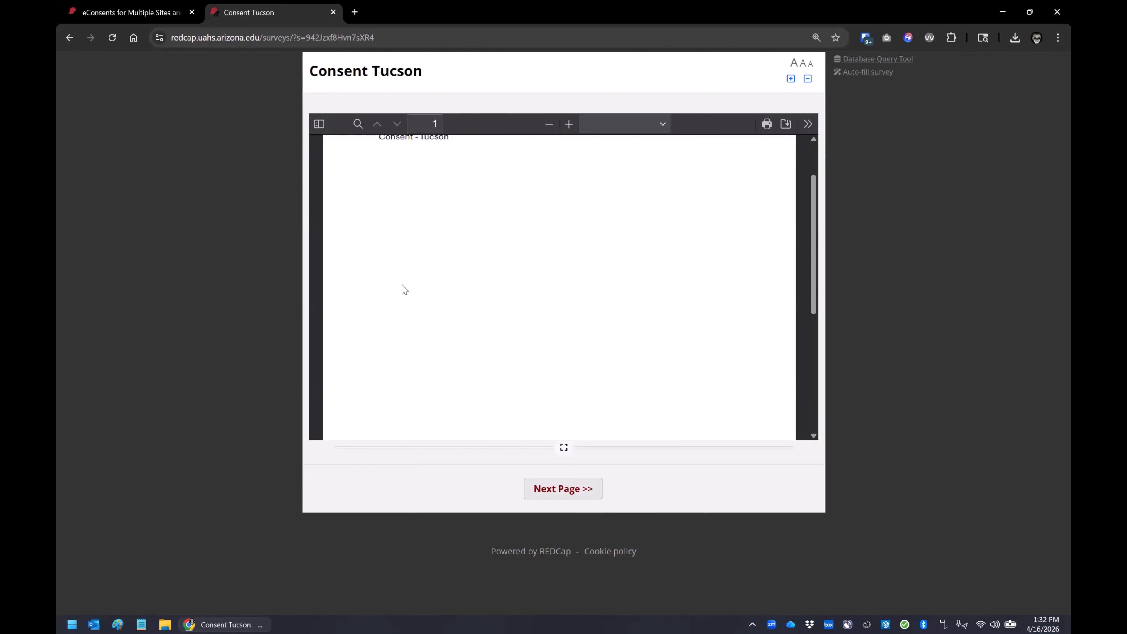
pyautogui.scroll(-1, 405, 289)
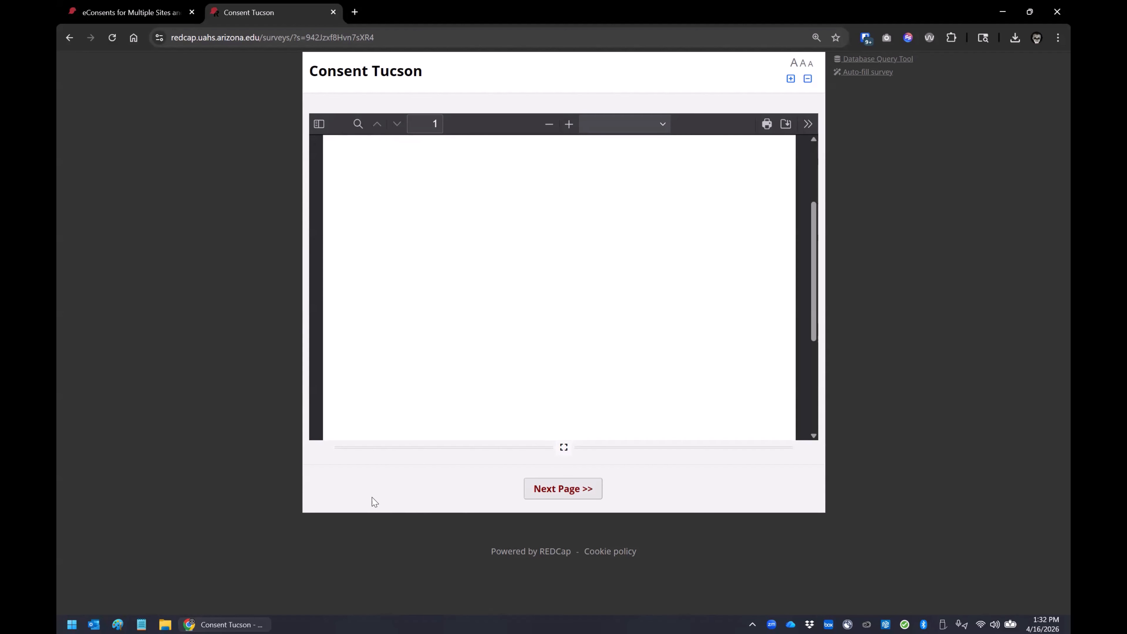
pyautogui.scroll(3, 477, 235)
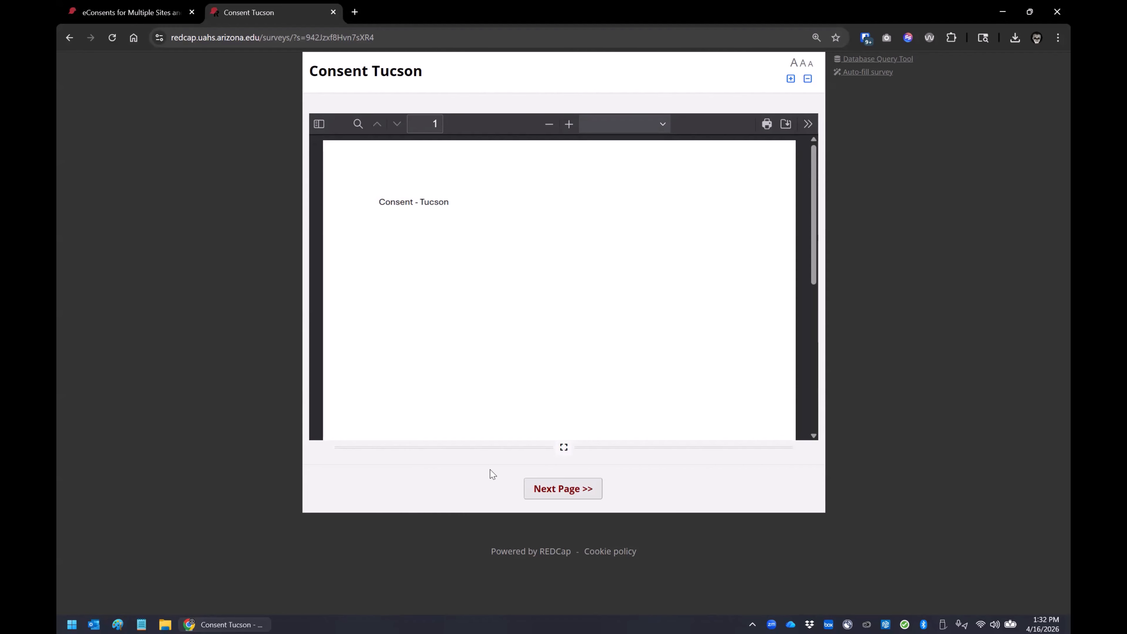
pyautogui.click(561, 486)
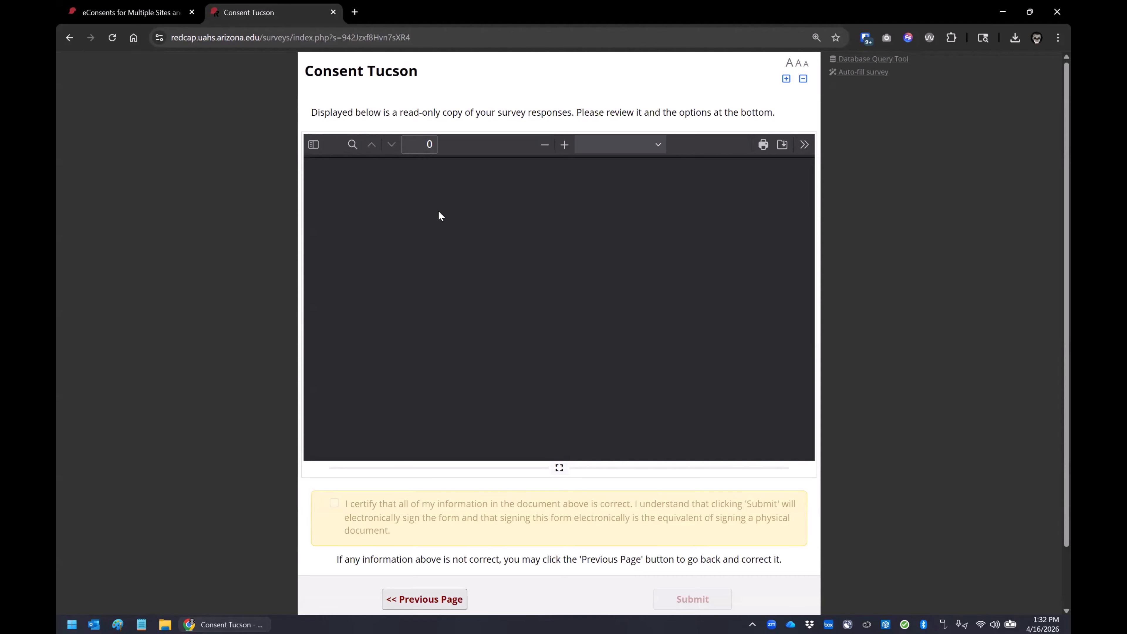
# Step: Review the read-only copy of the Consent Tucson responses on the certification page
pyautogui.scroll(-5, 455, 211)
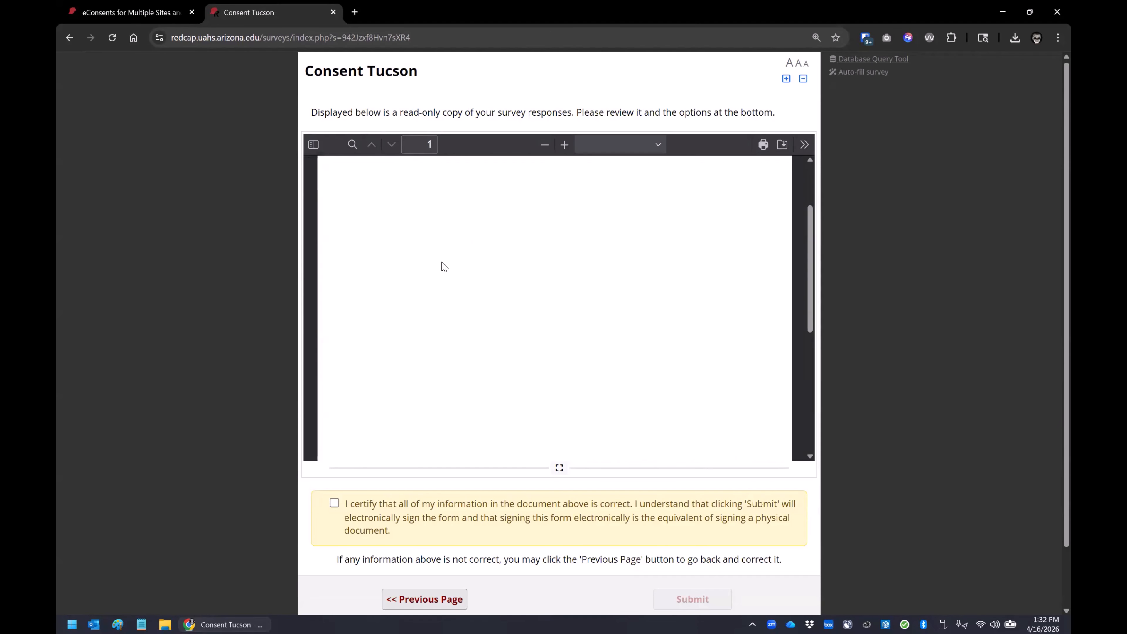
pyautogui.scroll(5, 471, 252)
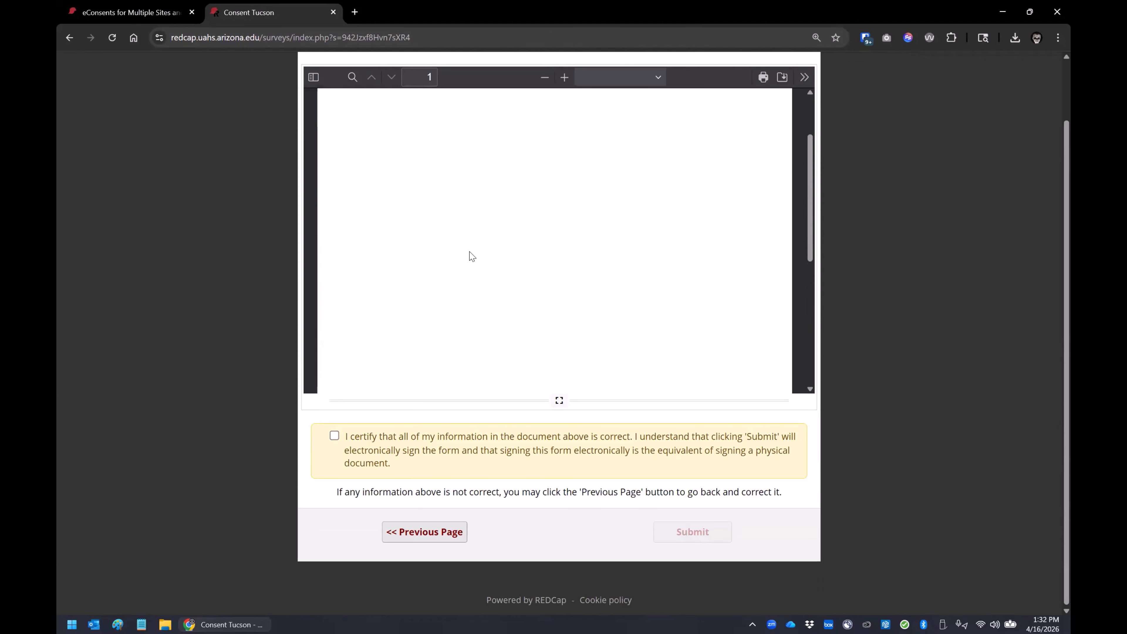
pyautogui.scroll(-3, 461, 260)
pyautogui.scroll(-3, 449, 265)
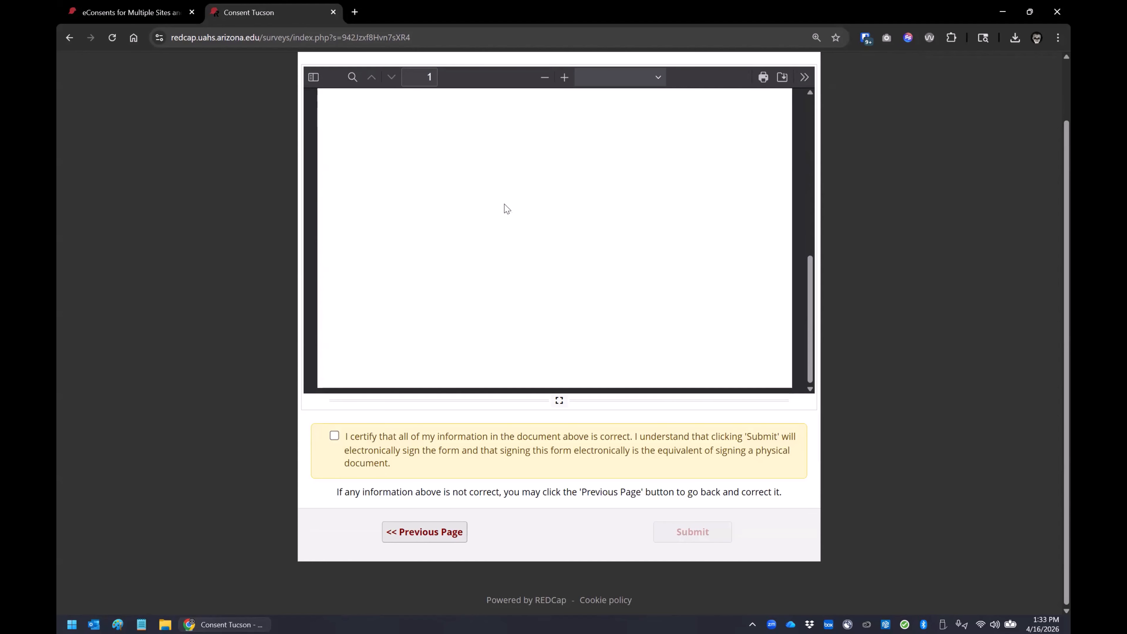